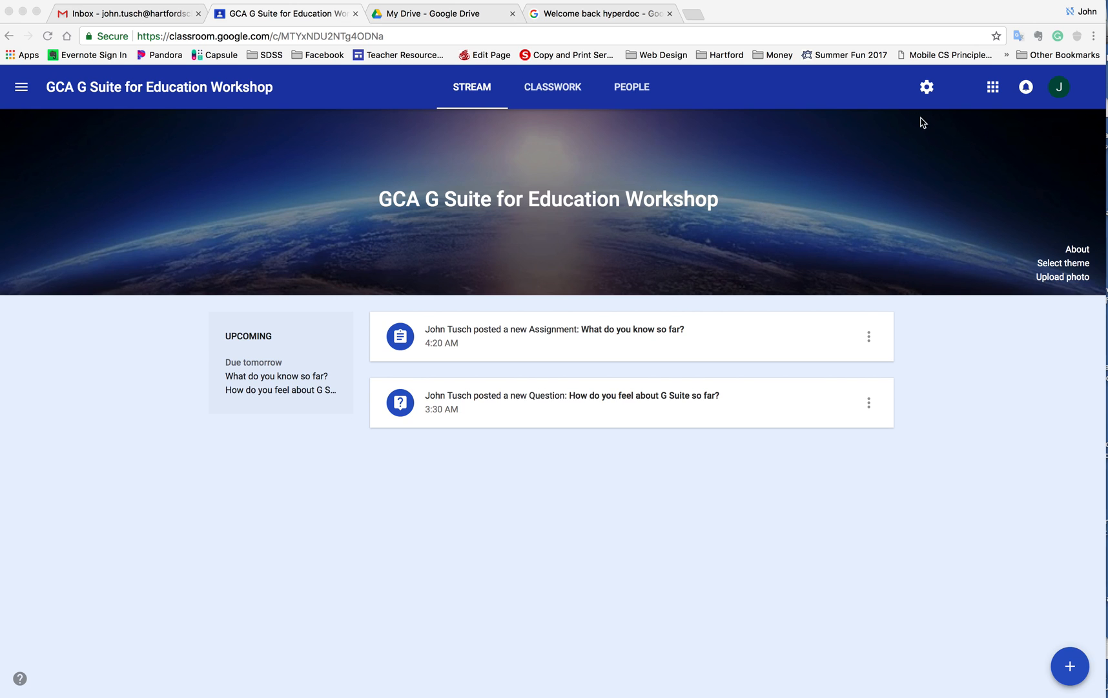
Step: Switch to Google Forms and create a new form from the Assessment template
click(531, 92)
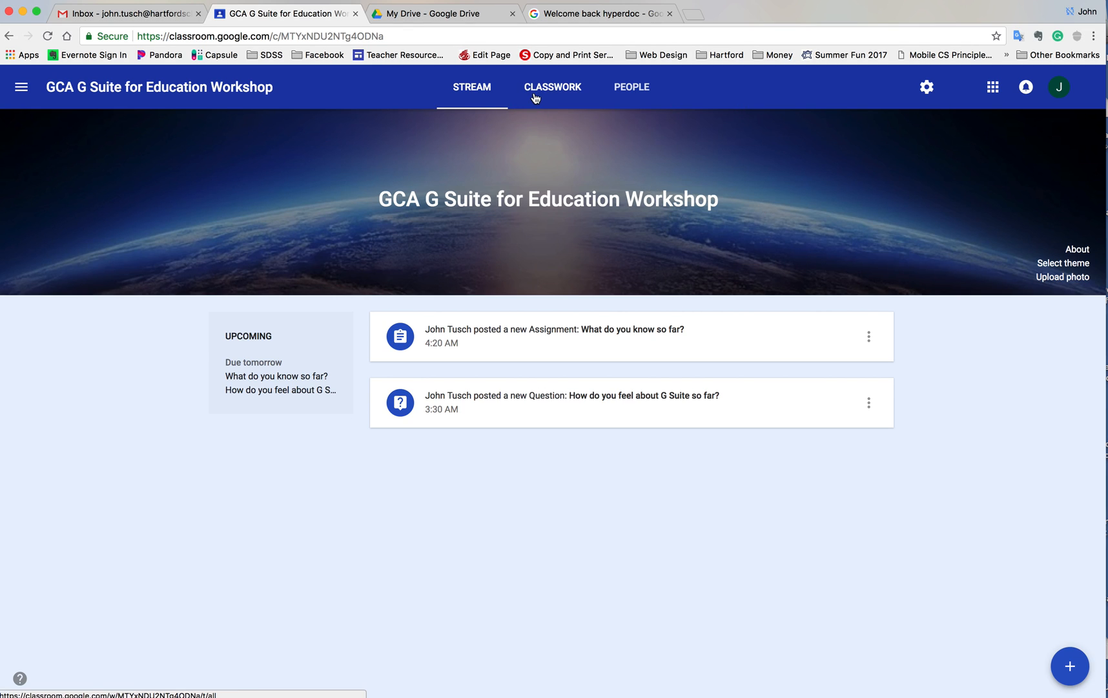
click(993, 90)
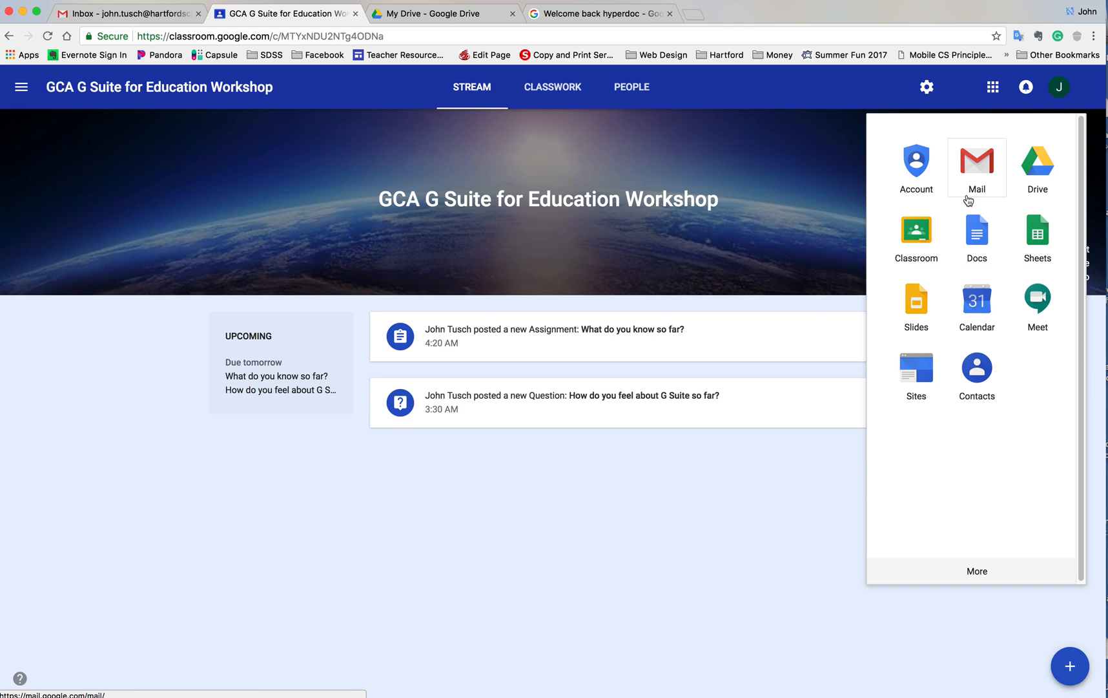
click(974, 574)
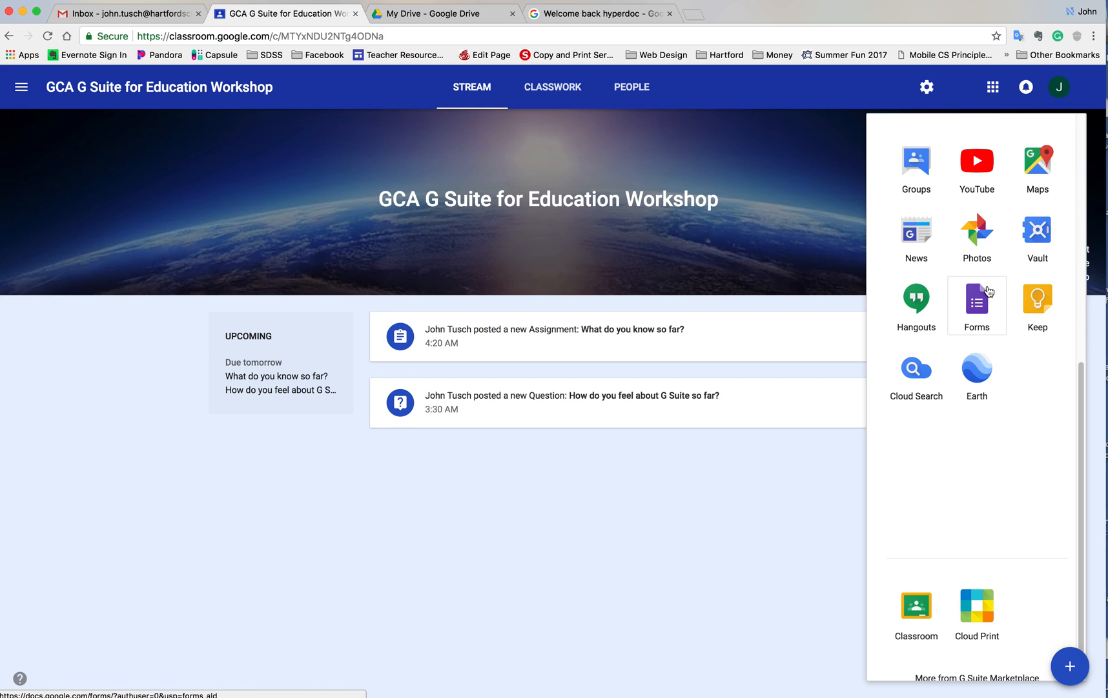
click(982, 302)
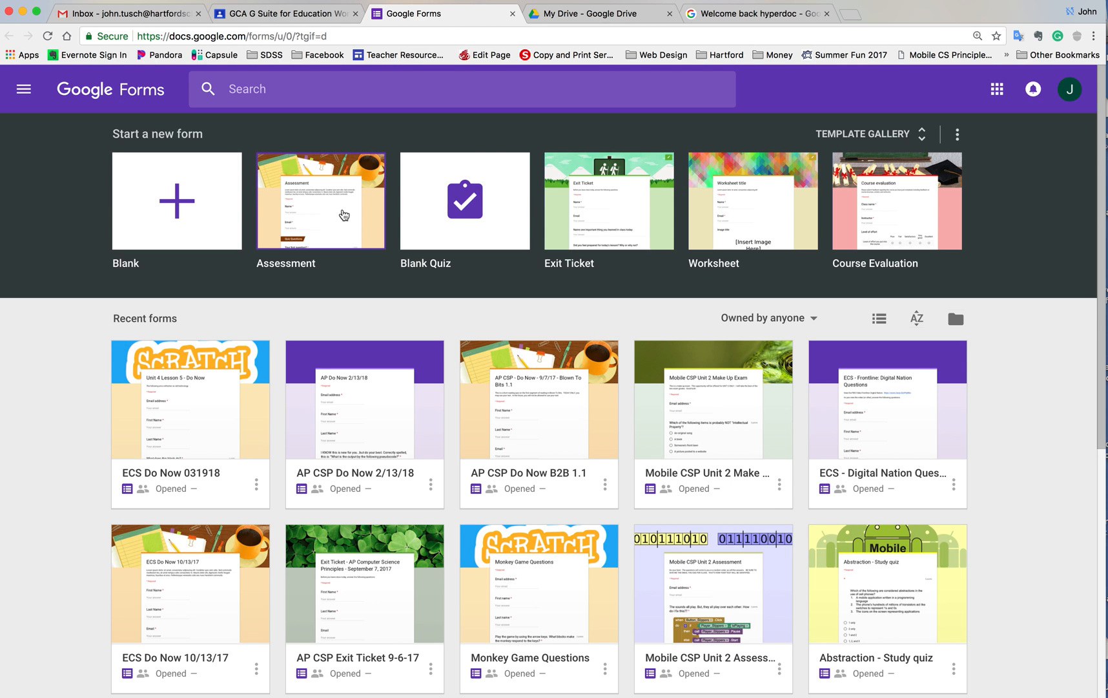
click(318, 215)
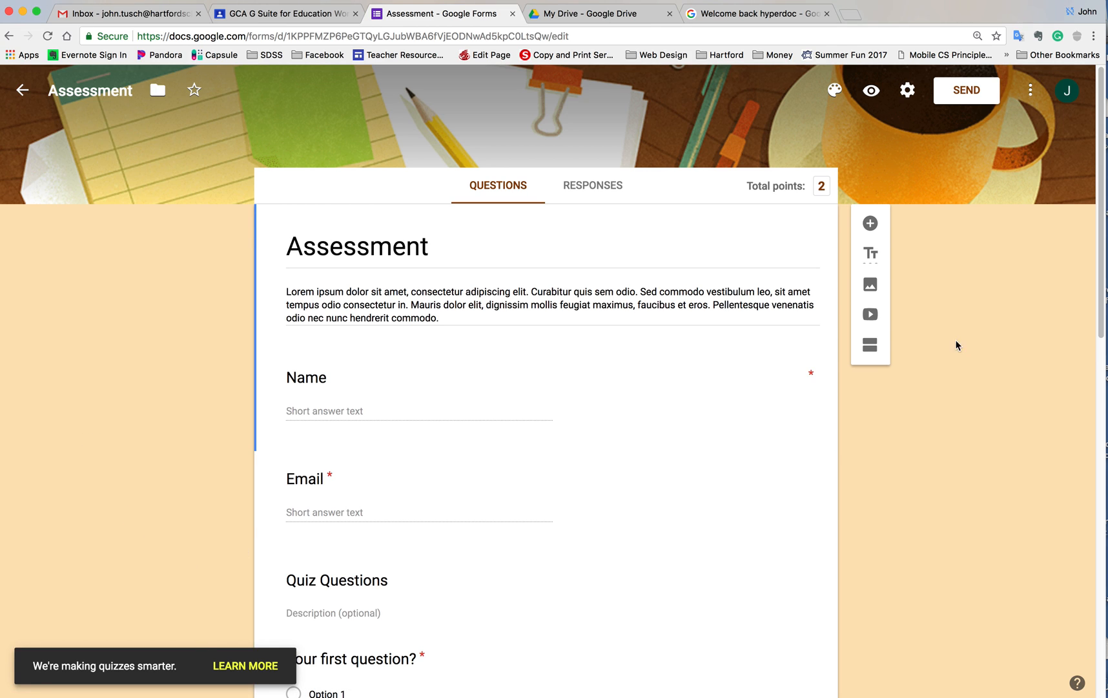
Step: Examine the template's Name and Email questions, their answer key settings, and the Quiz Questions section heading
scroll(436, 392, down, 2)
scroll(436, 389, down, 4)
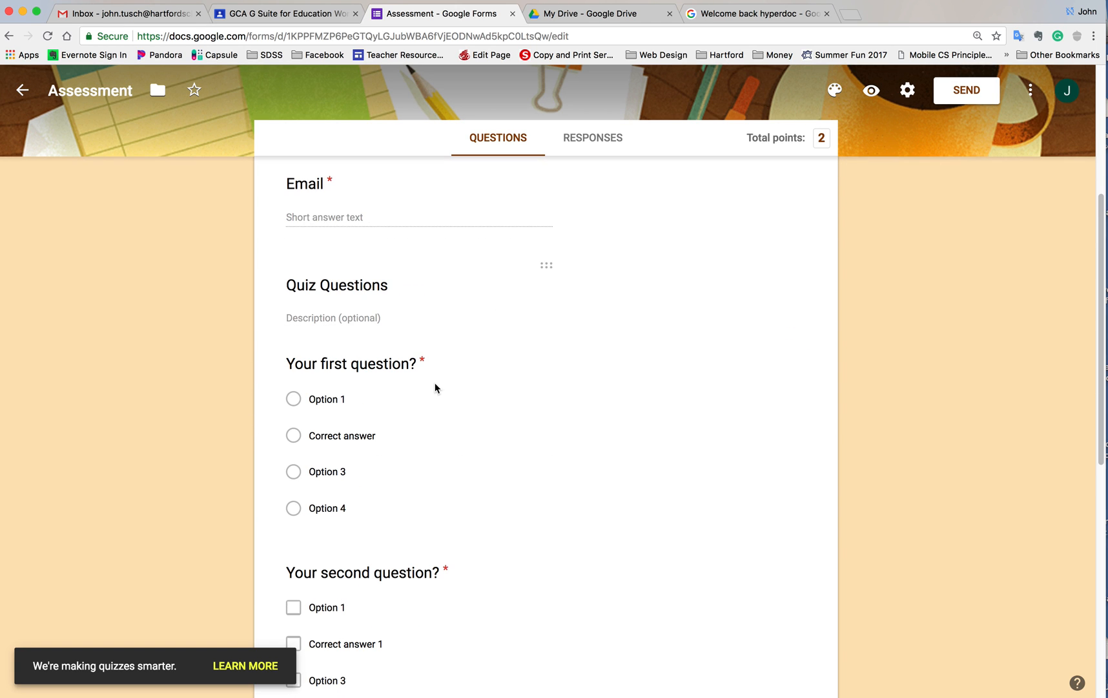
scroll(463, 326, up, 3)
scroll(465, 325, up, 1)
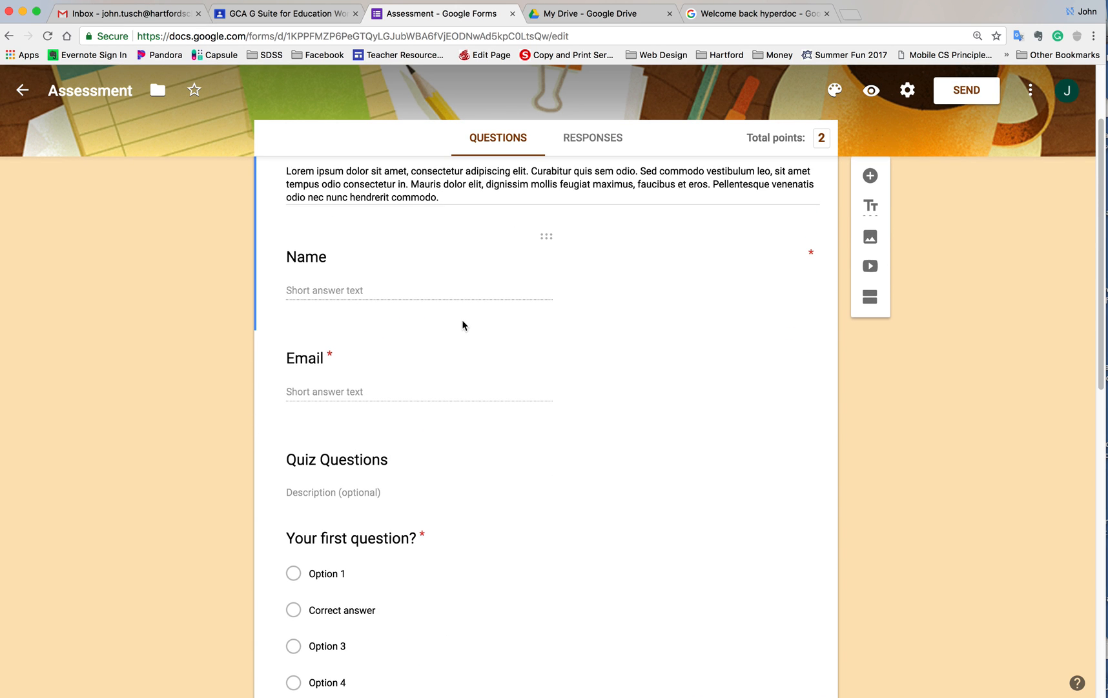
click(420, 286)
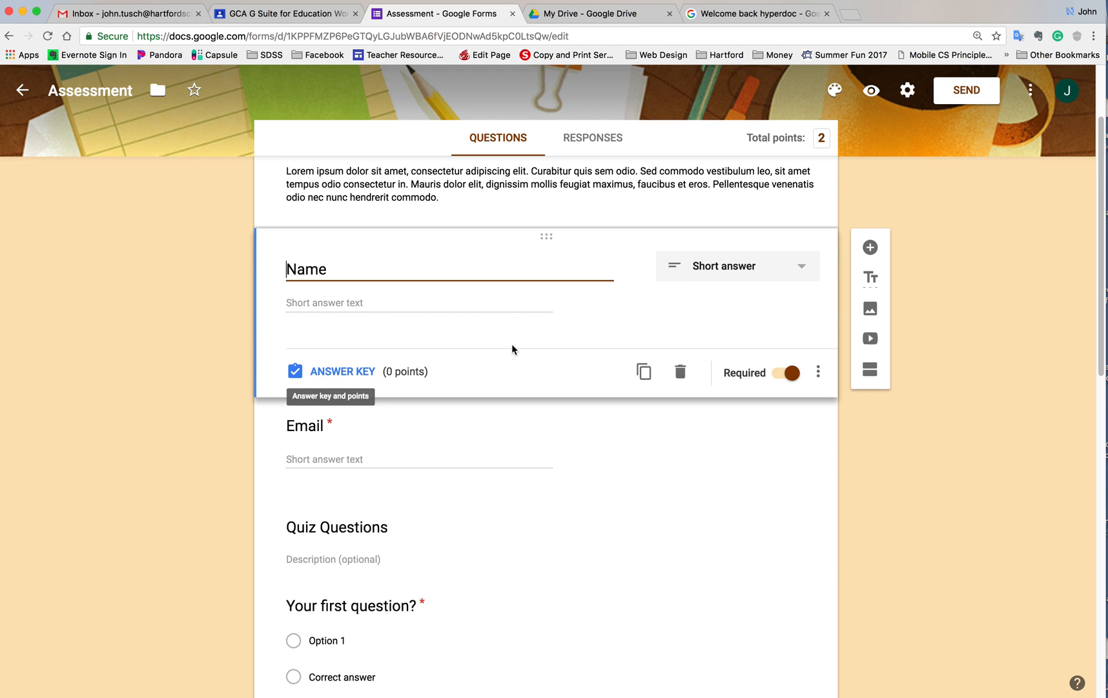
click(480, 449)
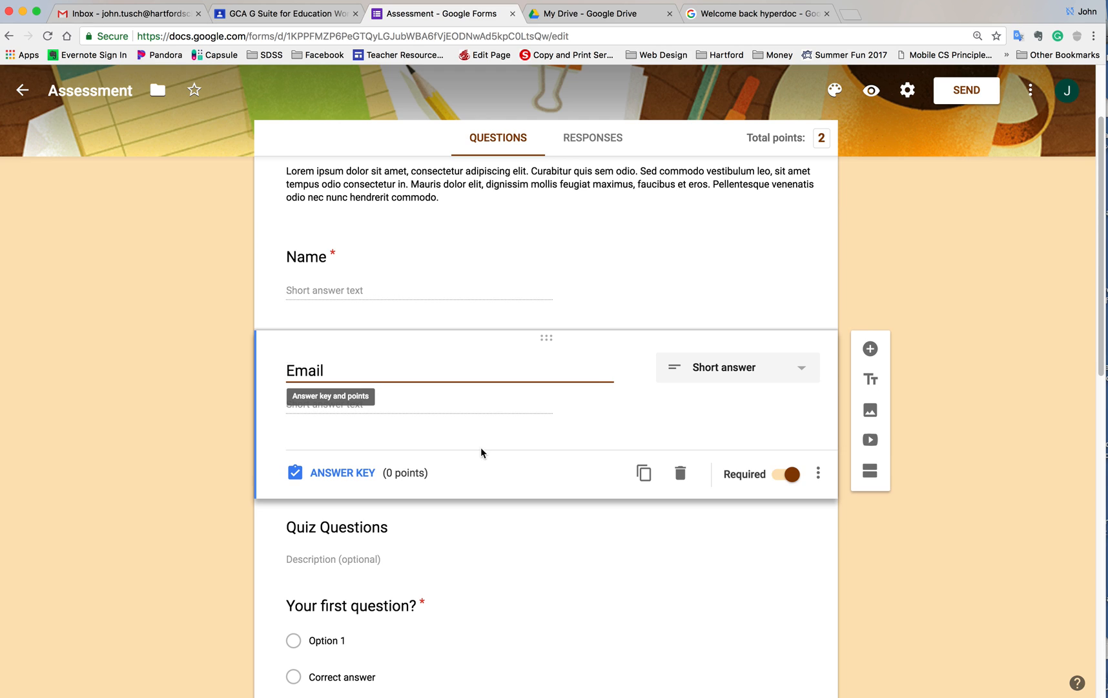
click(933, 276)
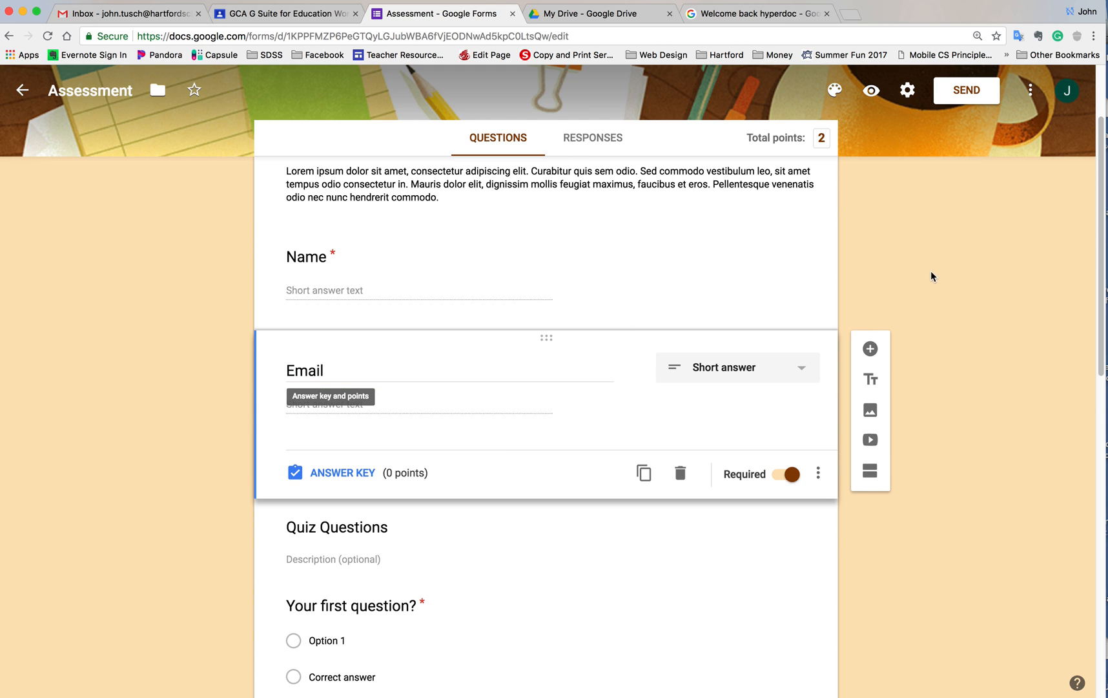
scroll(931, 274, down, 2)
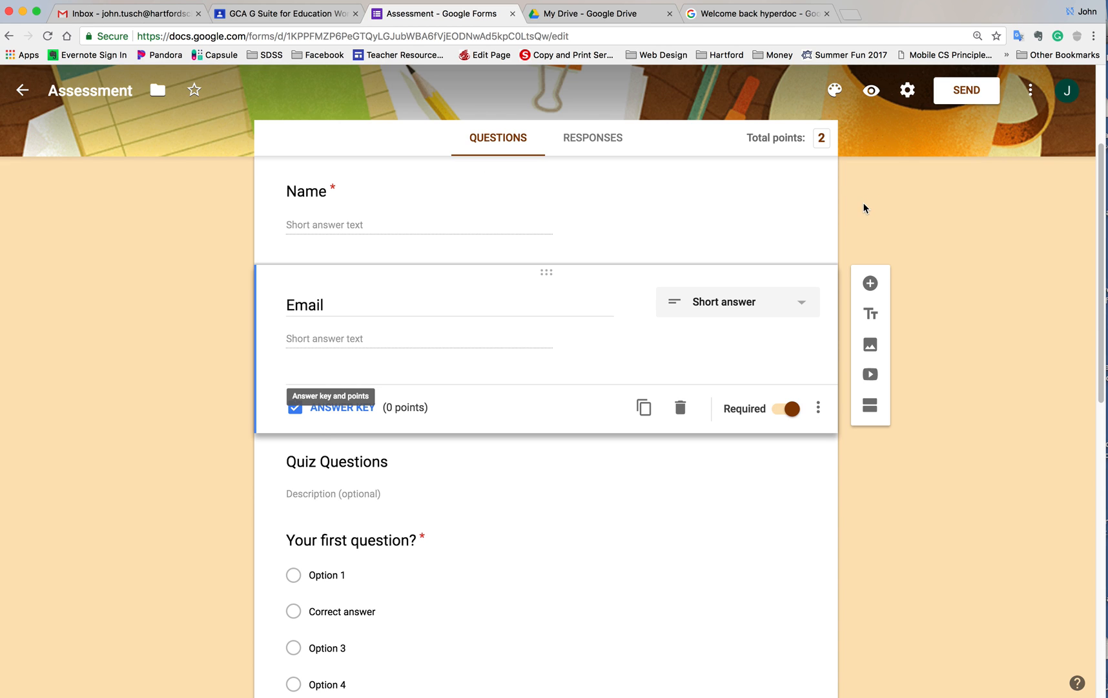
click(376, 505)
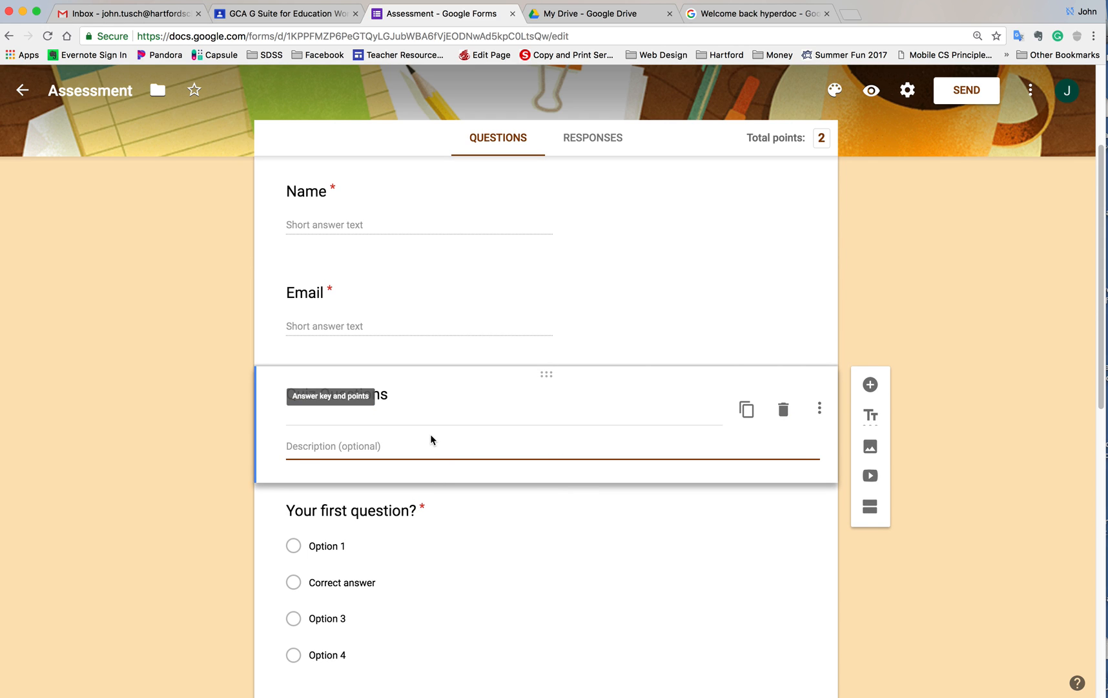
click(391, 398)
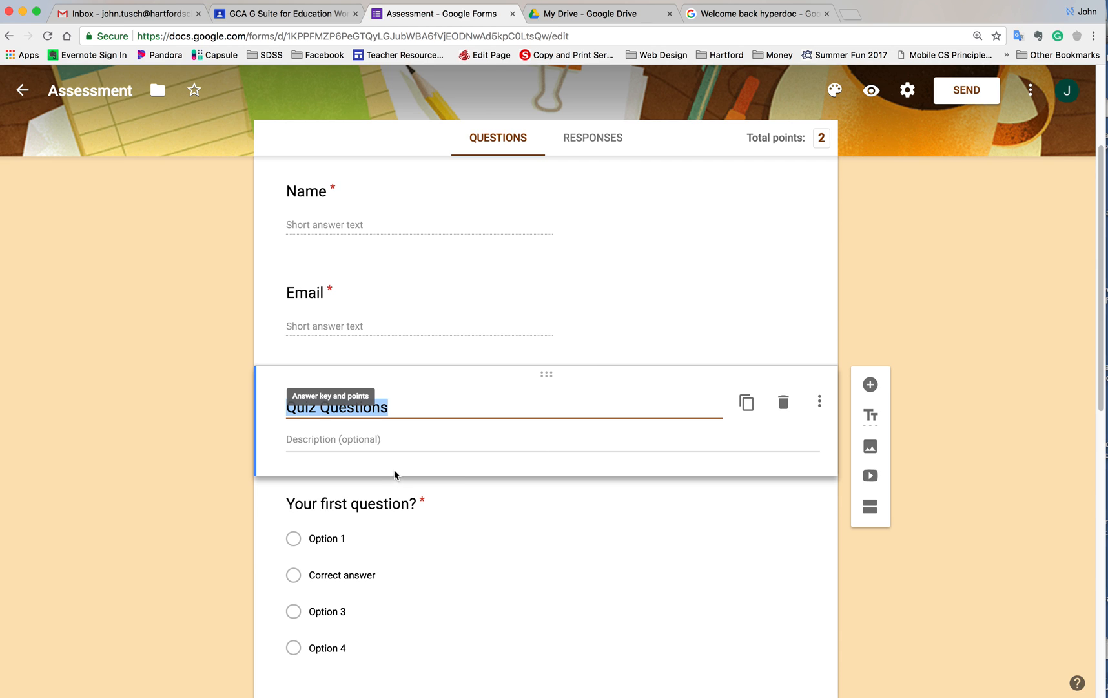
Step: Review the question types available for the first quiz question
scroll(397, 465, down, 4)
click(494, 305)
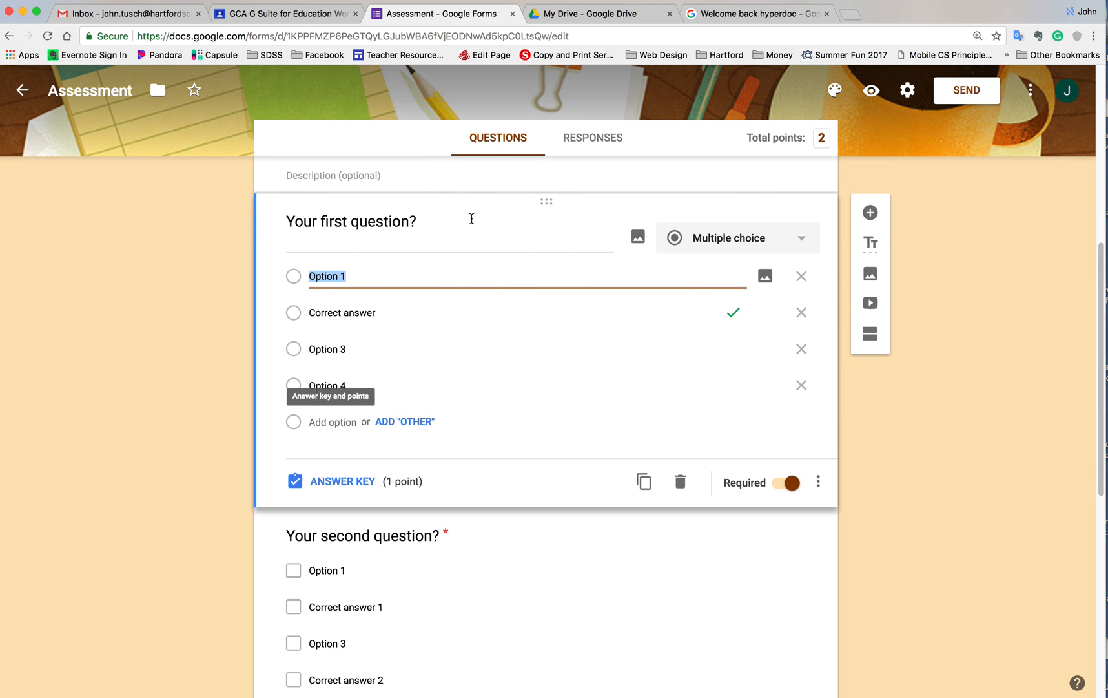
click(702, 240)
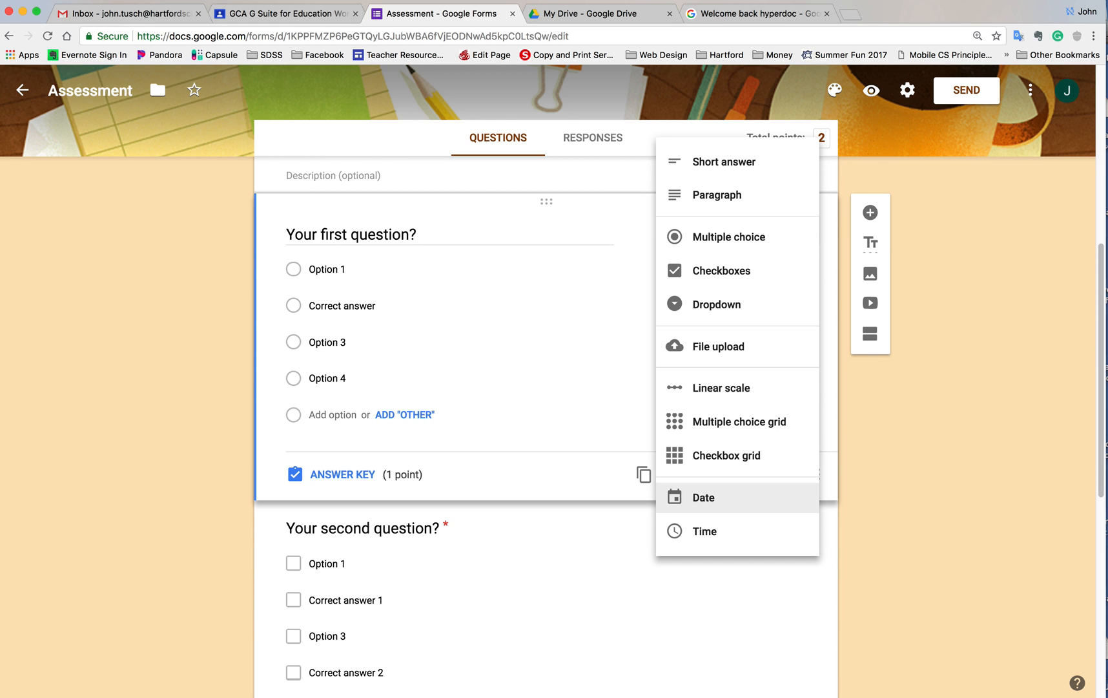
key(super+Tab)
key(super+Tab)
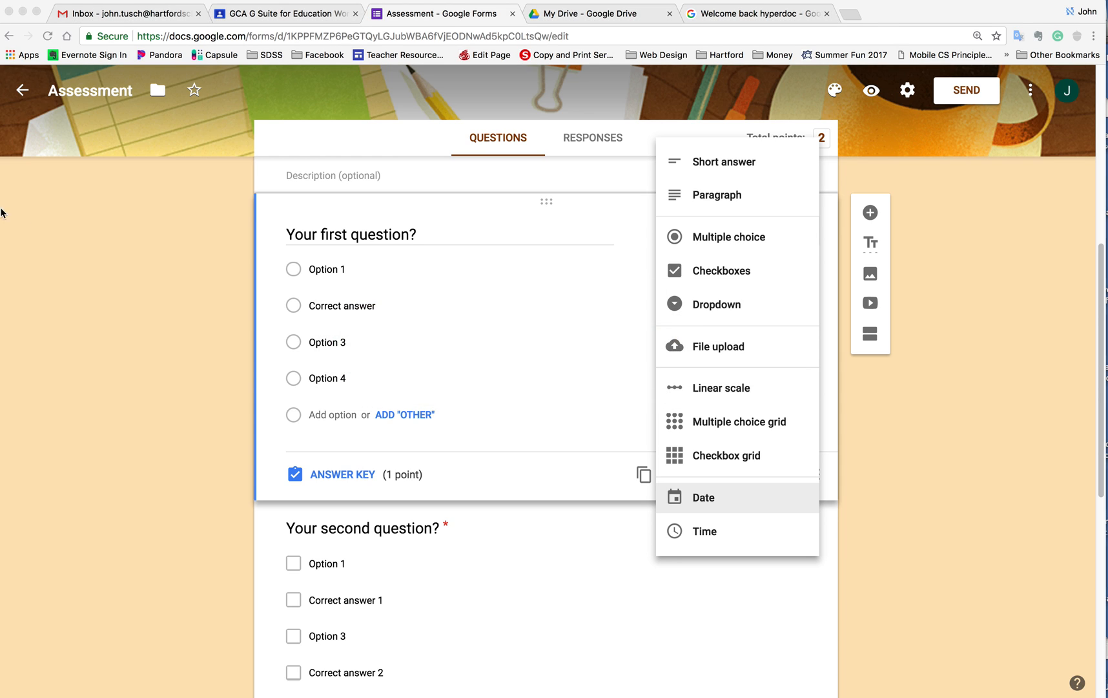
Step: Replace the first question's text with "True or false: GCA Students have access to G Suite for Education?"
click(435, 229)
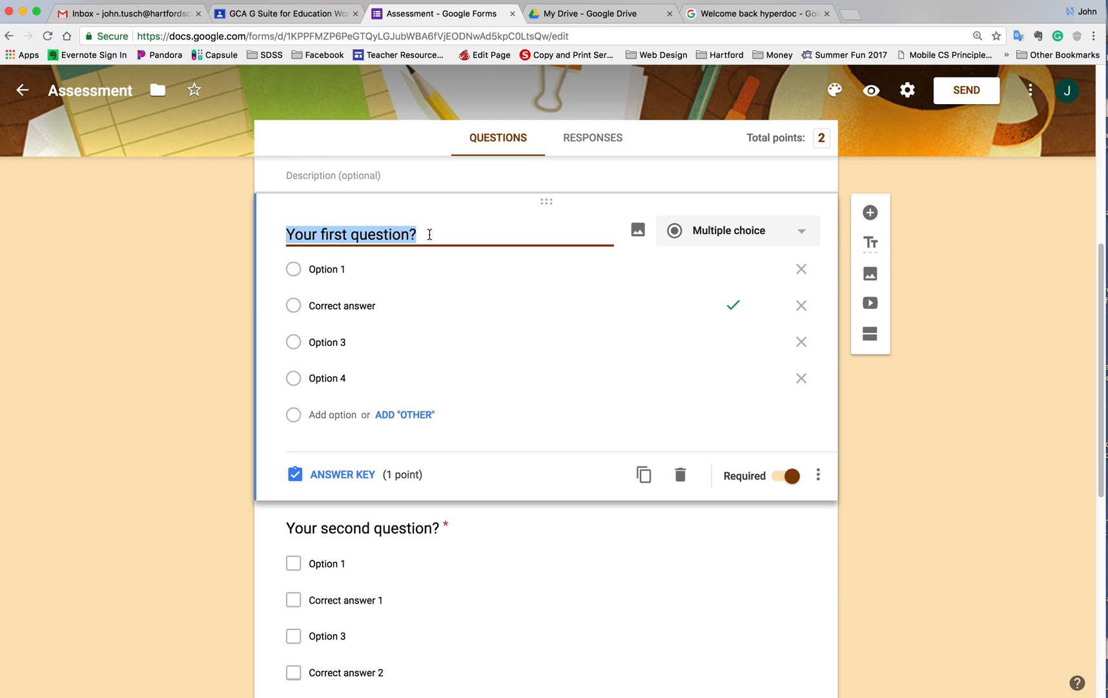
text(True or f)
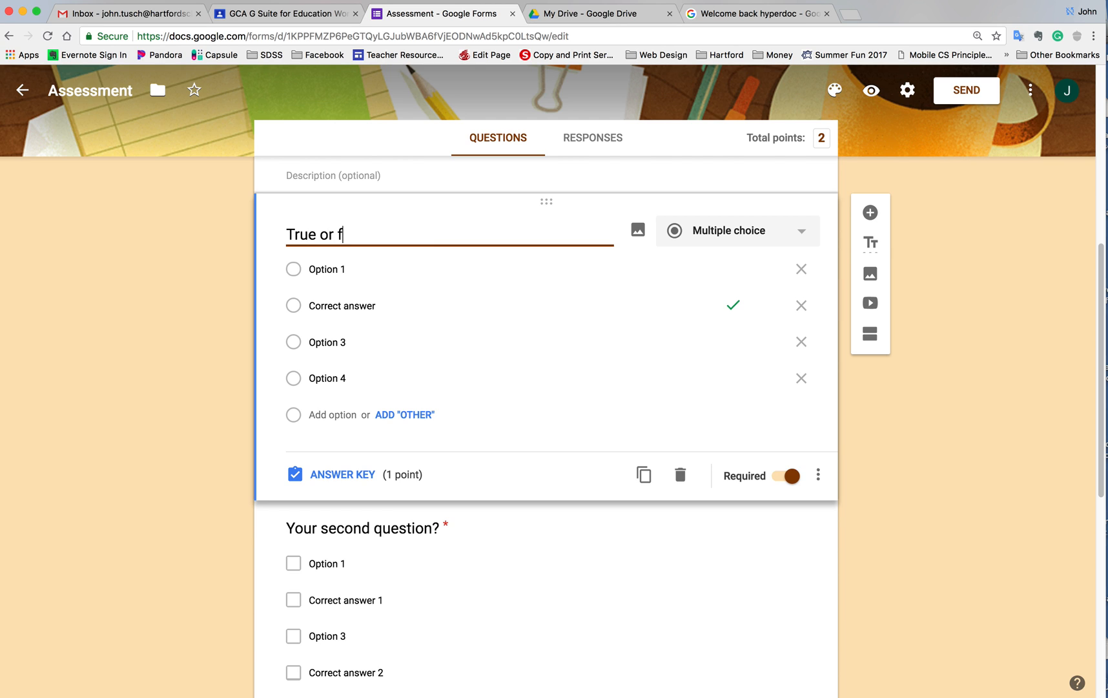
text(alse: GCA Students have acces to G)
key(BackSpace)
key(BackSpace)
text(s )
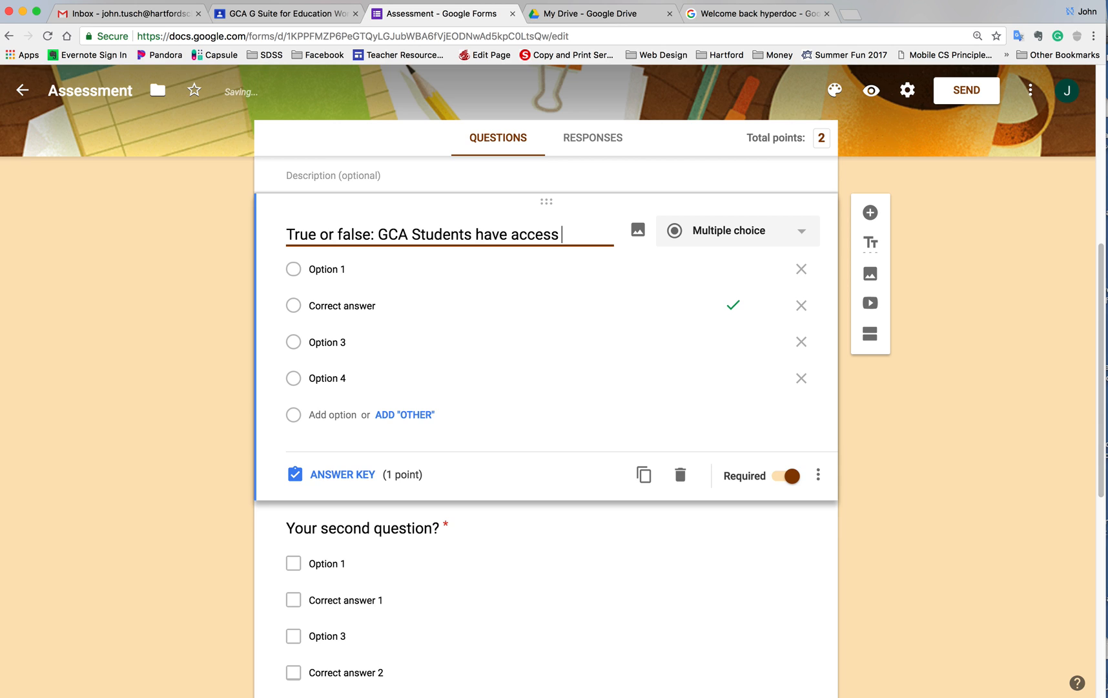
text(to G Suite for Education?)
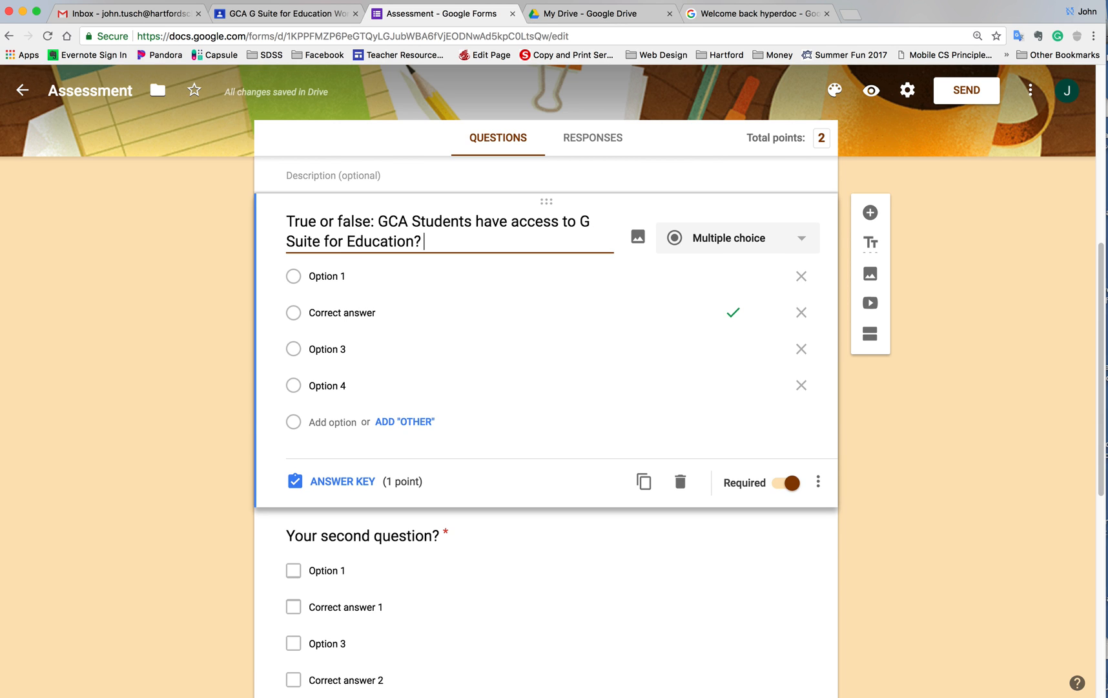
Step: Change the first question's first two answers to True and False, and remove Option 3 and Option 4
click(346, 272)
text(T)
text(reu)
key(BackSpace)
key(BackSpace)
key(Tab)
key(Tab)
key(Tab)
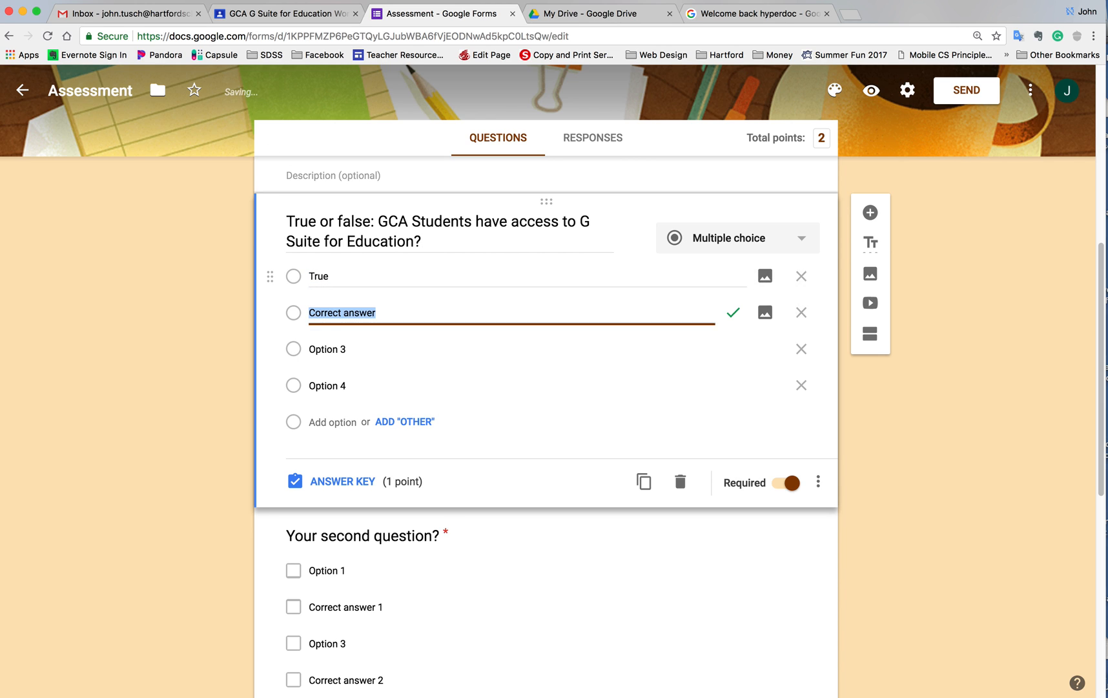
text(False)
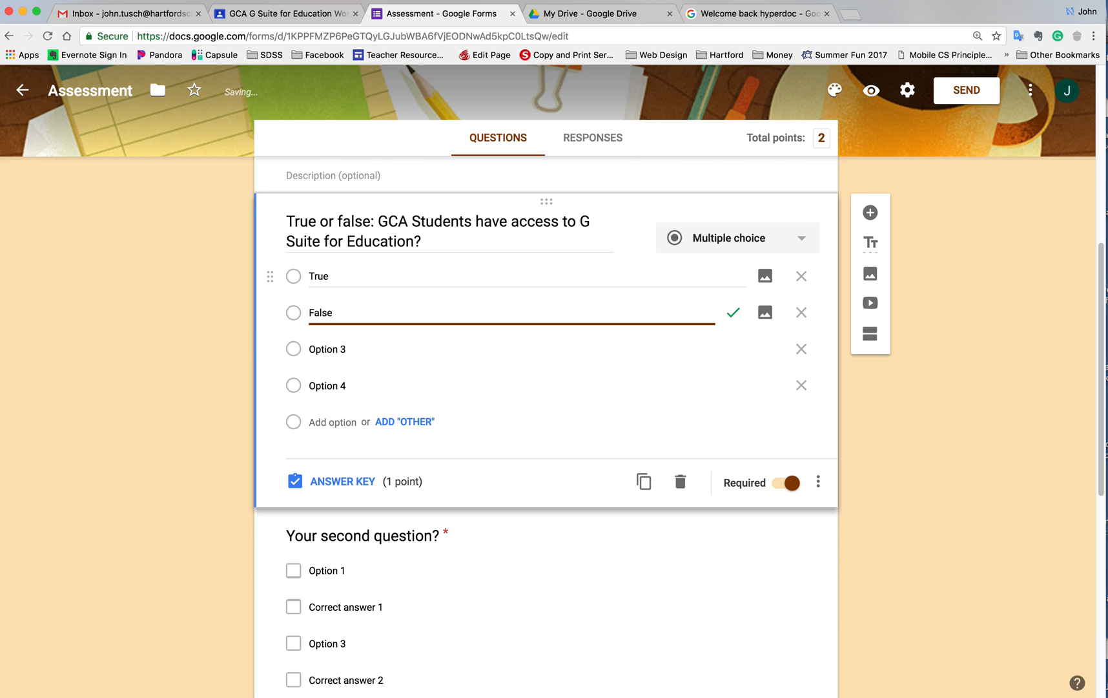
click(802, 349)
click(802, 350)
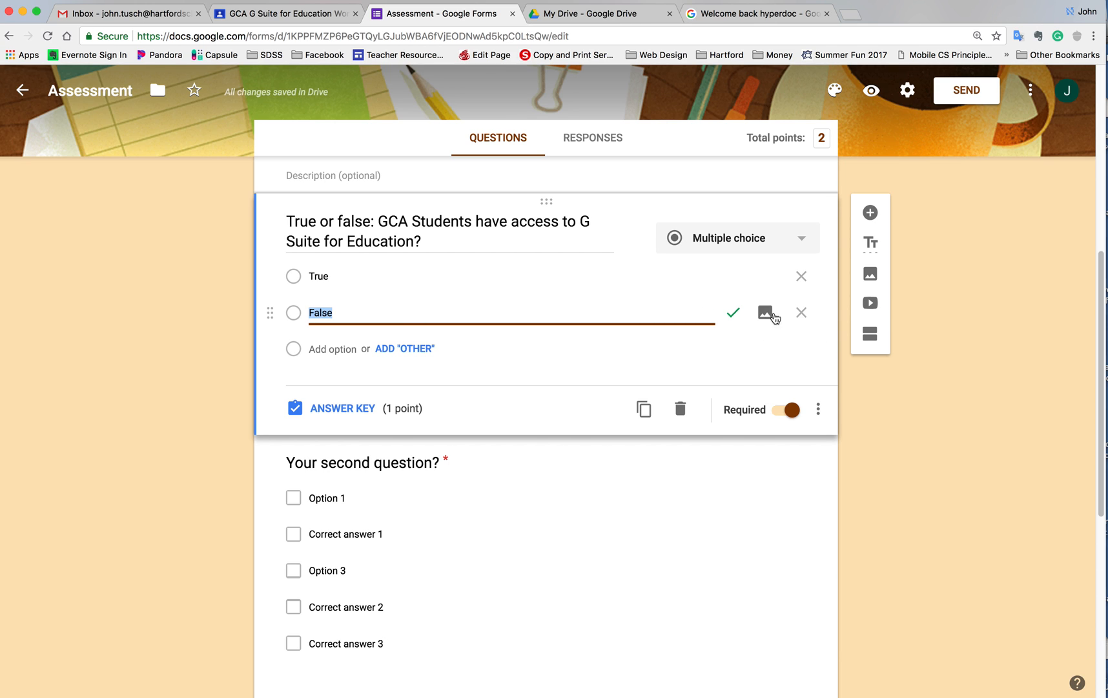
Step: In the first question's answer key, mark True as correct and save "Actually, students DO have access!" as feedback for incorrect answers
click(332, 409)
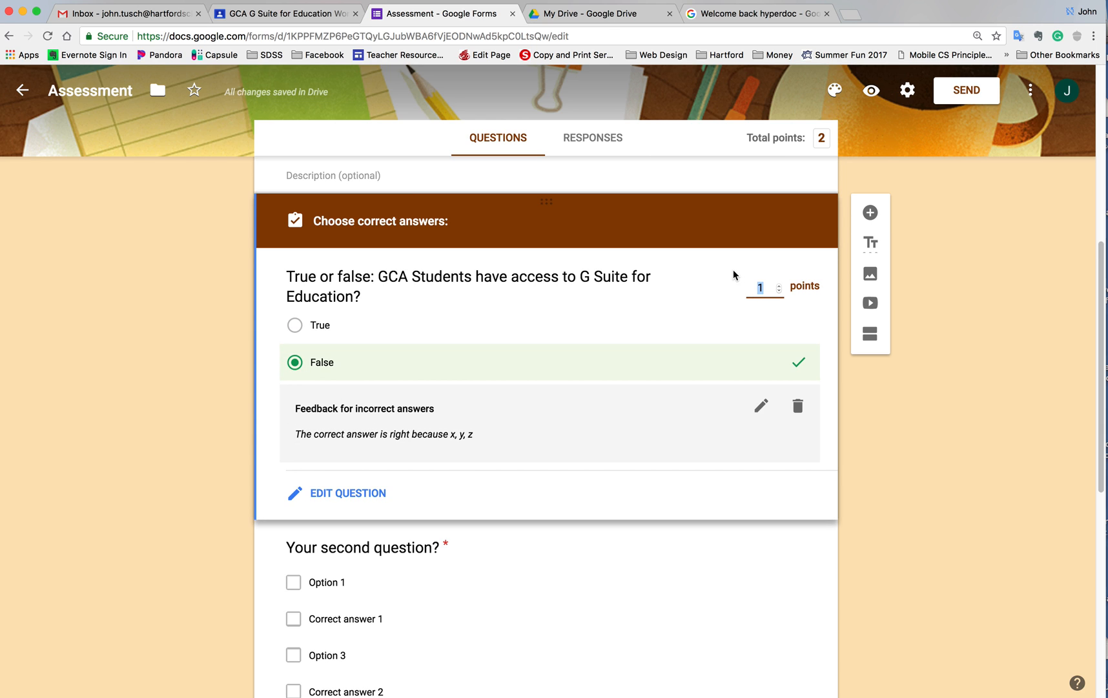
click(295, 325)
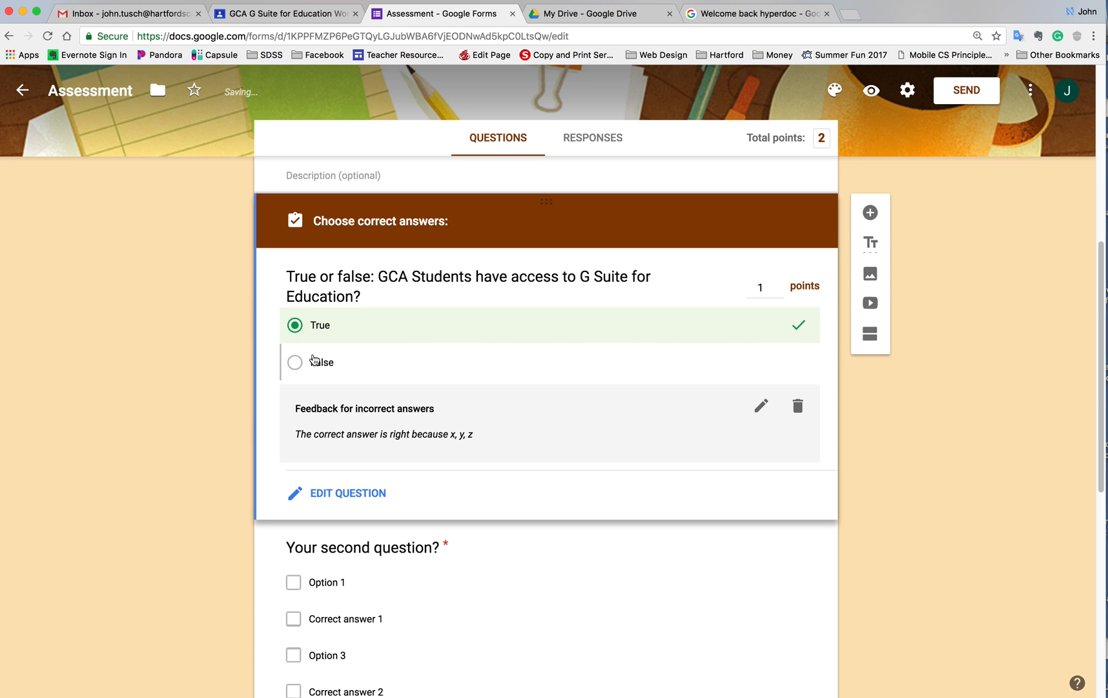
click(762, 409)
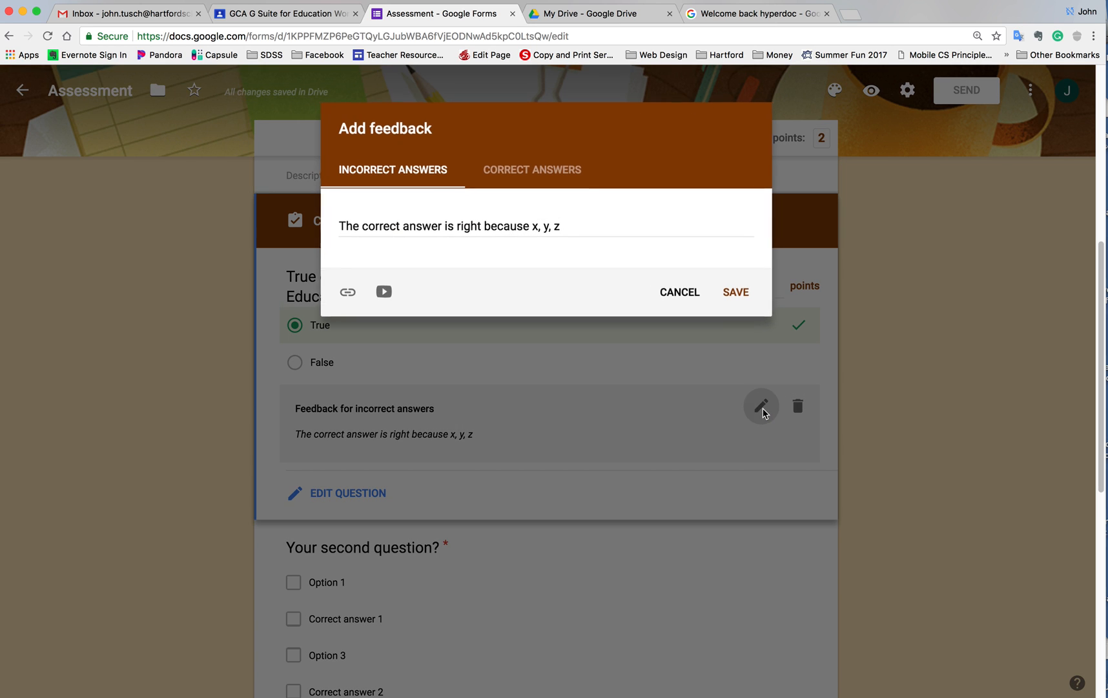
drag(580, 224, 354, 213)
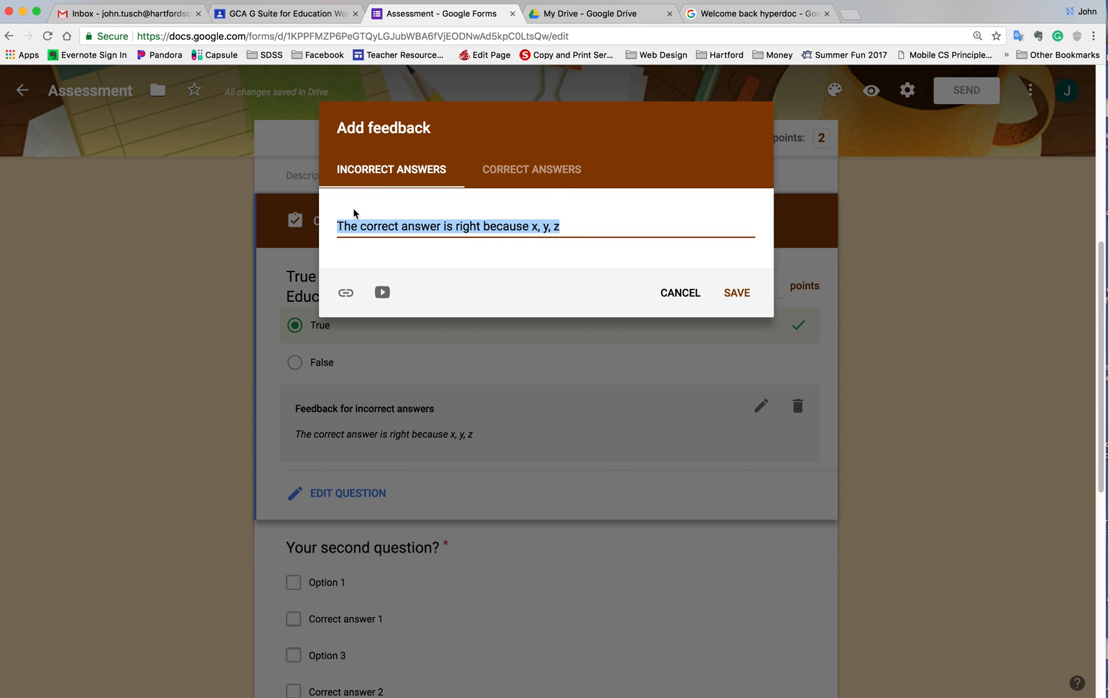
text(Actually, students DO have access!)
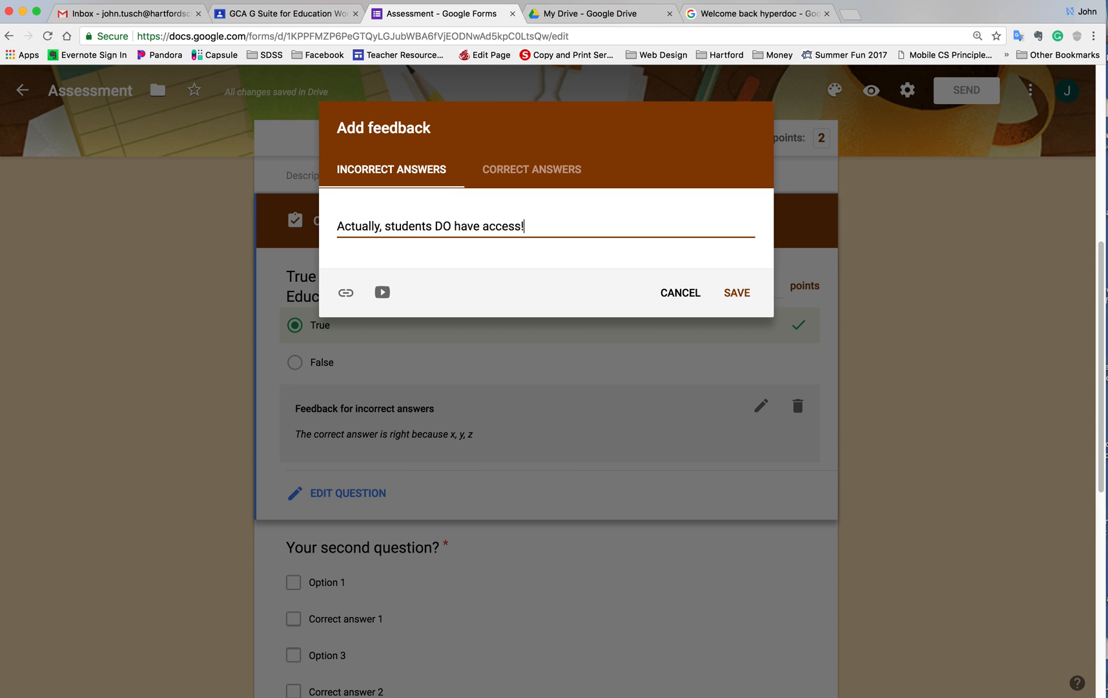
click(733, 295)
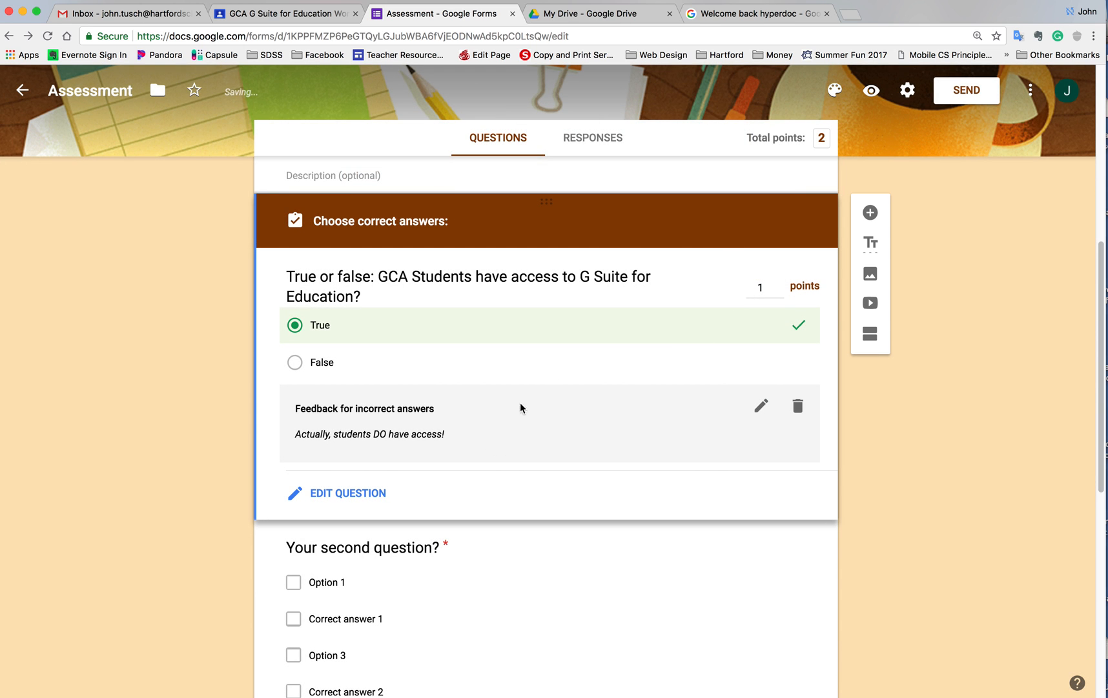
click(761, 405)
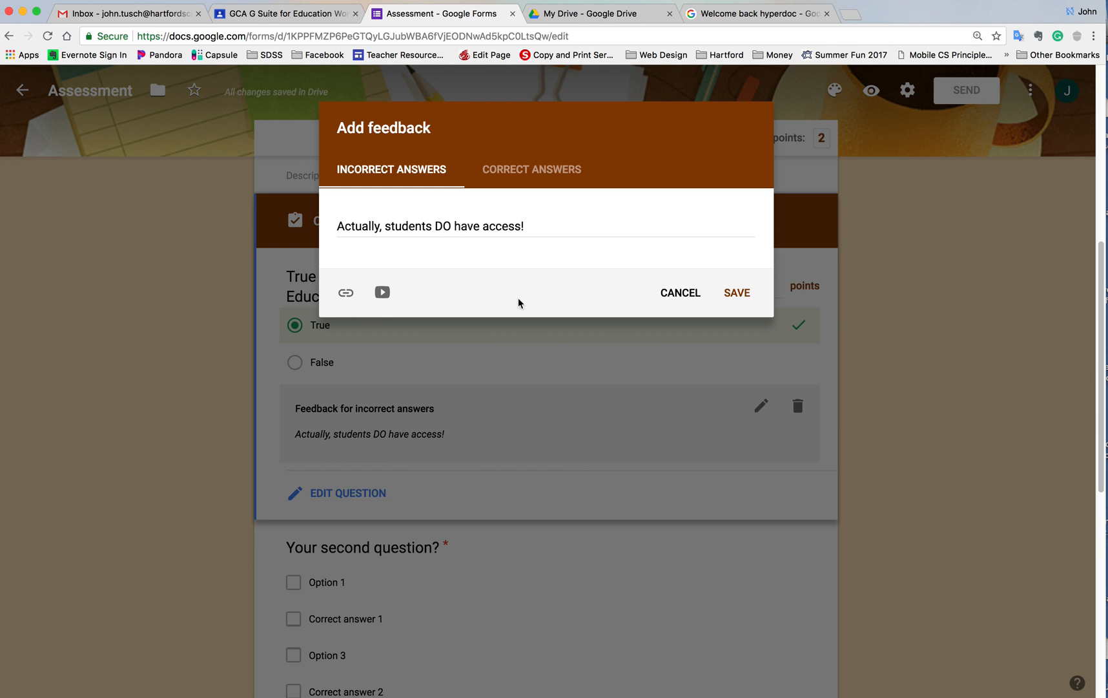
click(679, 296)
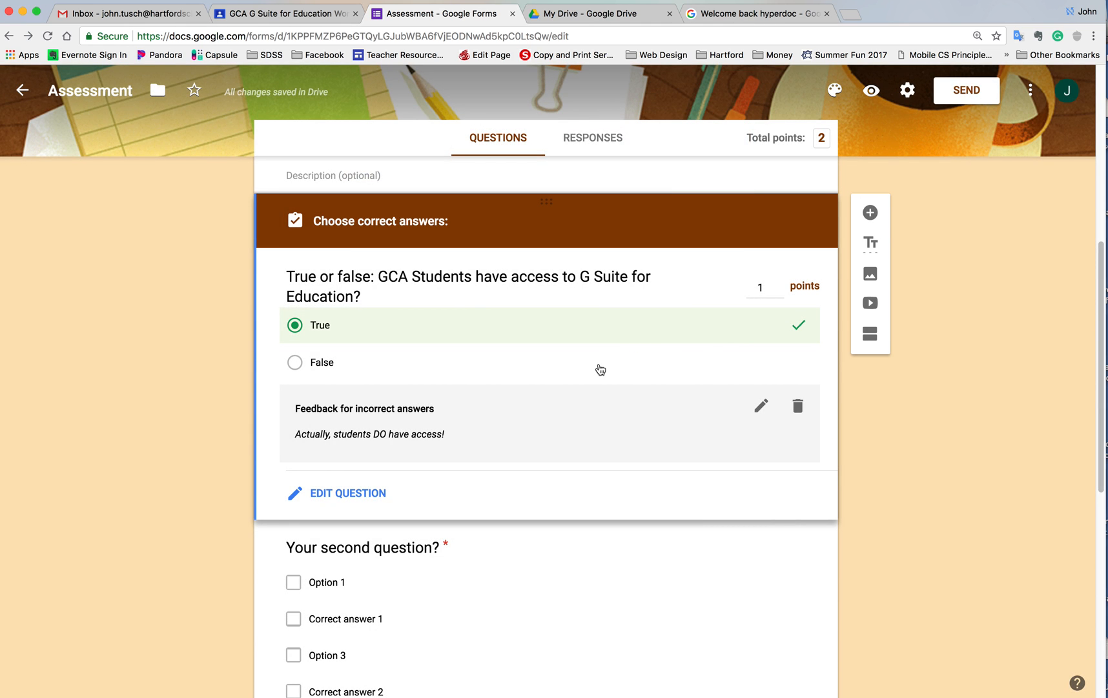
Step: Replace the second question's text with "Which of the following are true about G Suite?" and keep its type as Checkboxes
scroll(603, 367, down, 5)
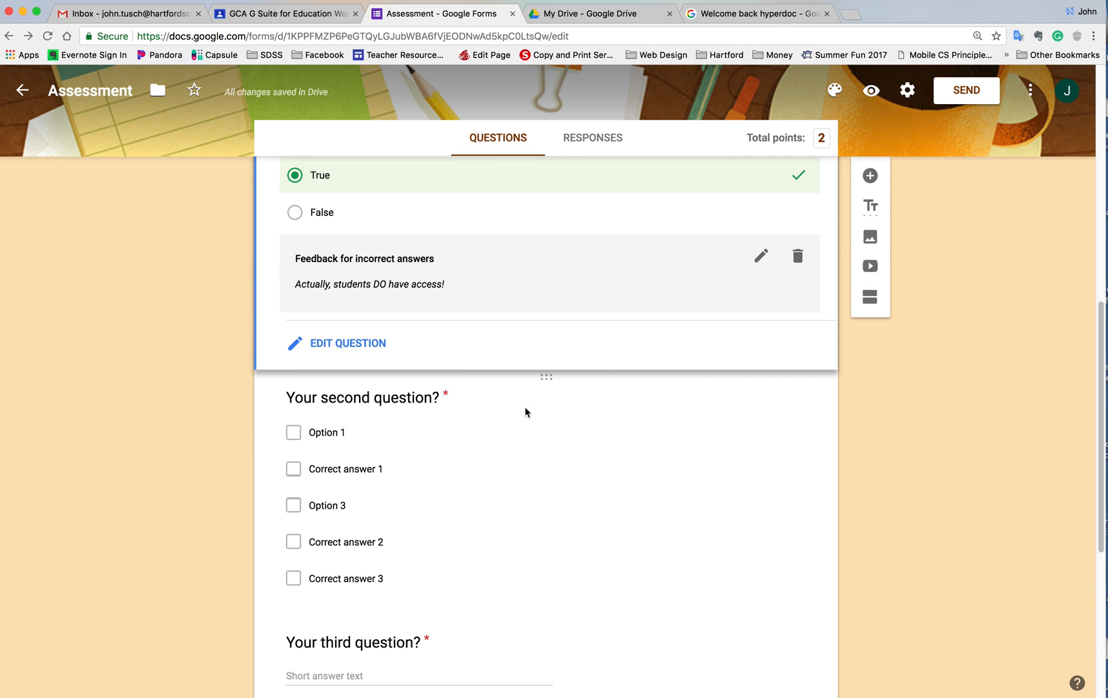
click(584, 427)
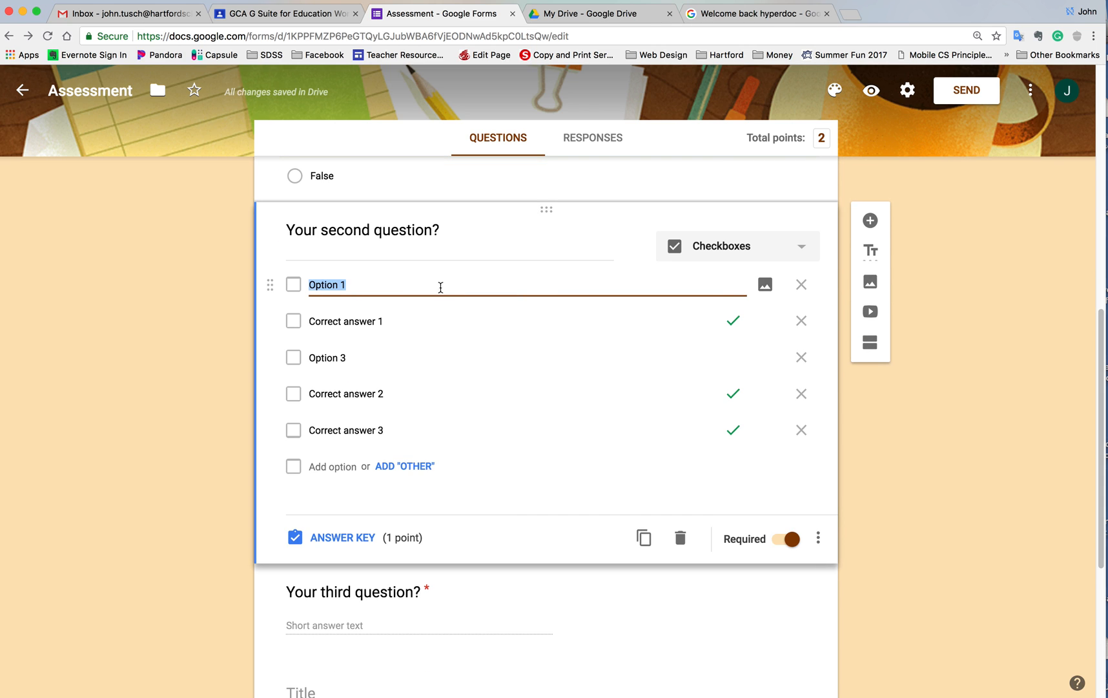
click(354, 237)
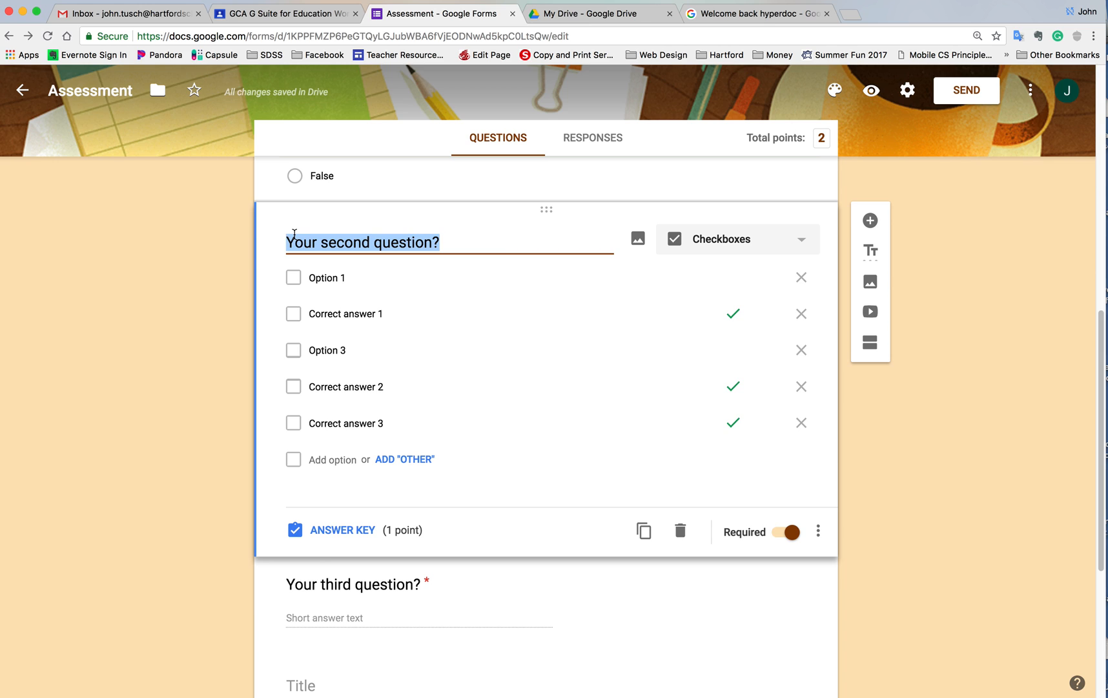
text(Whic)
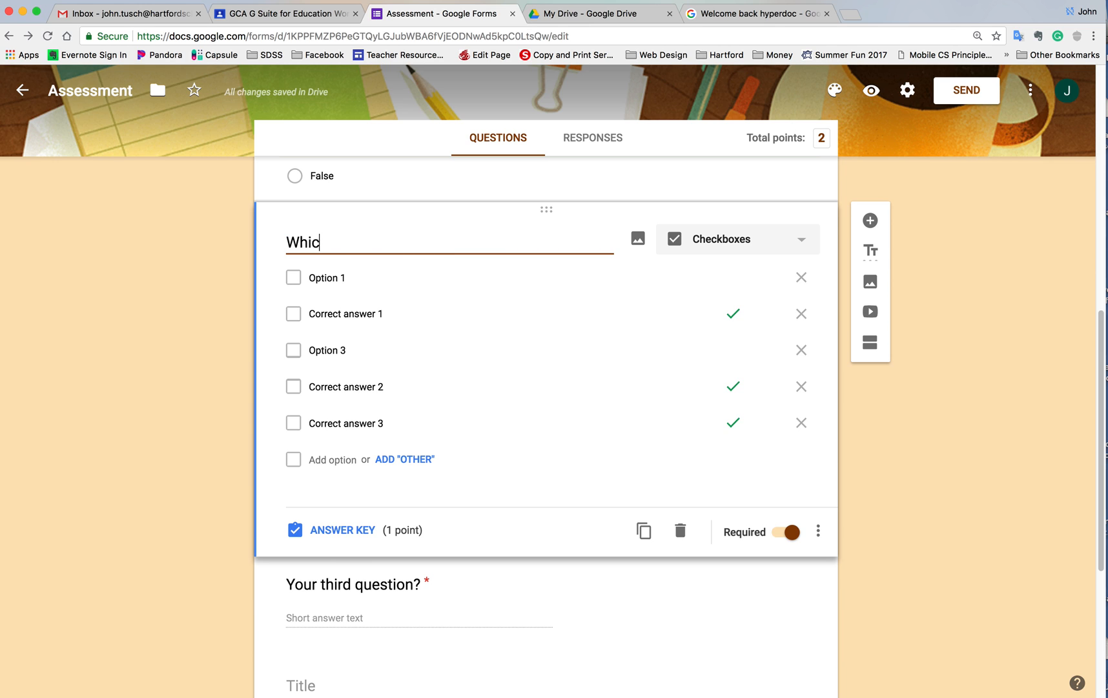
text(h of the following ar)
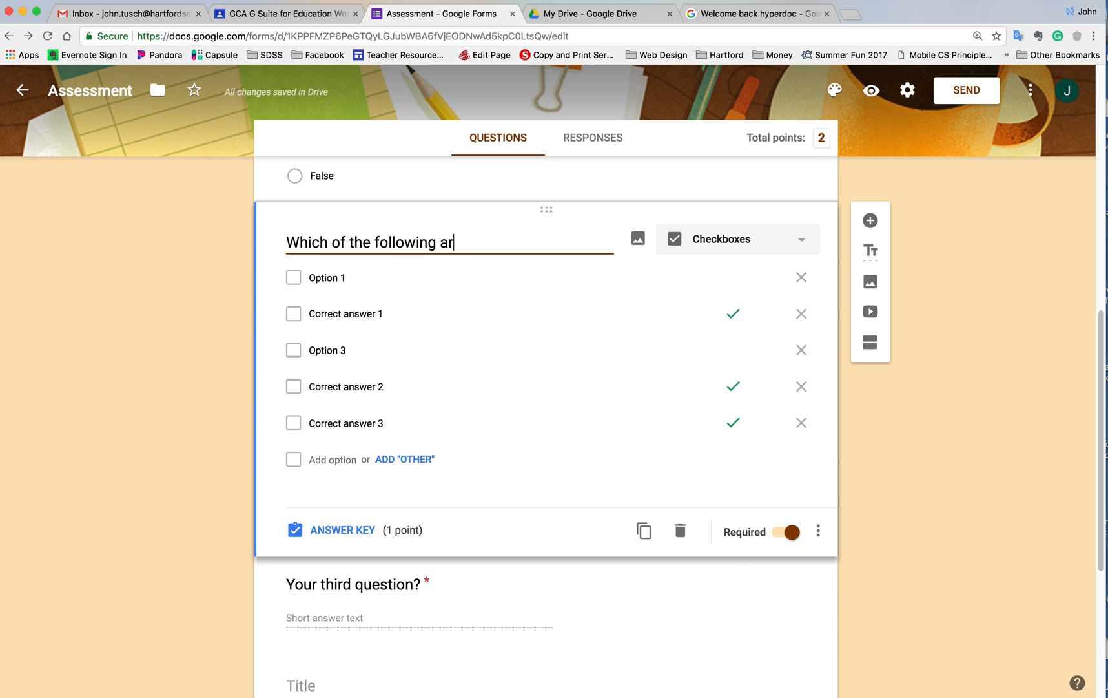
text(e true about G Suite?)
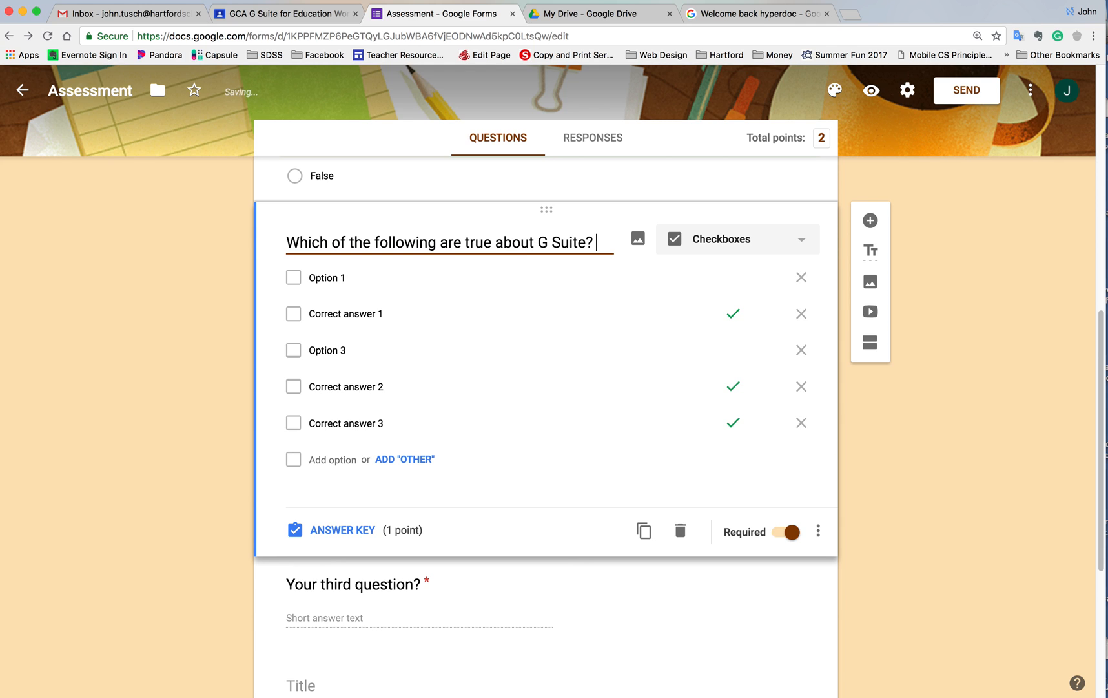
click(788, 239)
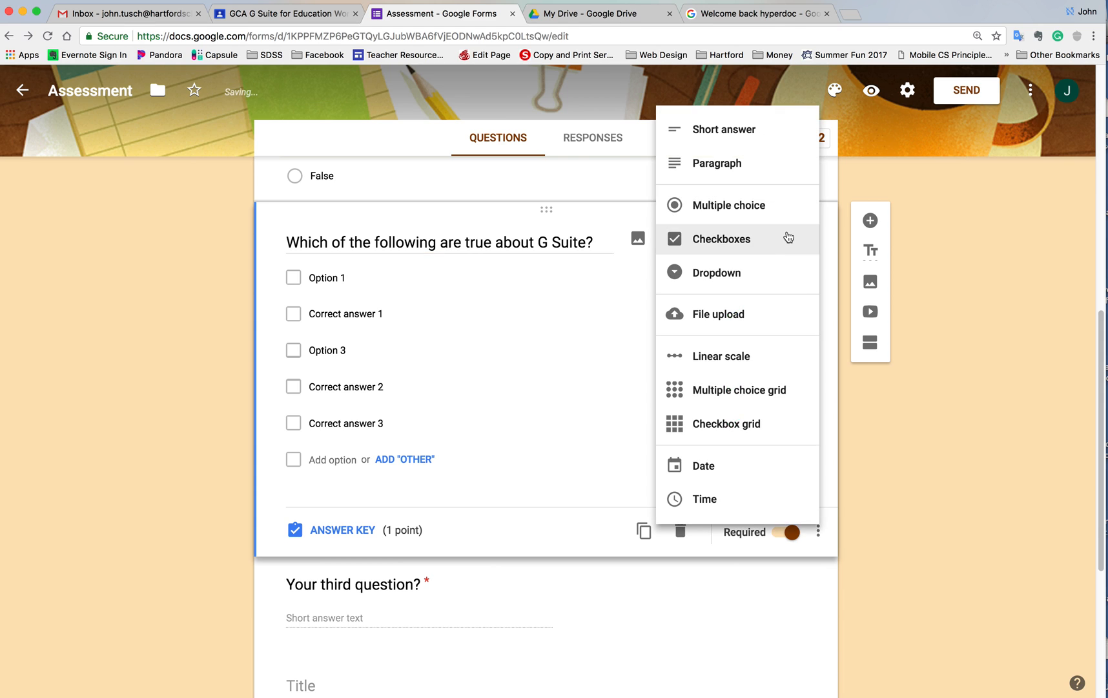
click(485, 298)
Step: Change the second question's first two answers to "G Suite puts learning in the hands of students" and "G Suite requires a computer science degree to use"
click(395, 276)
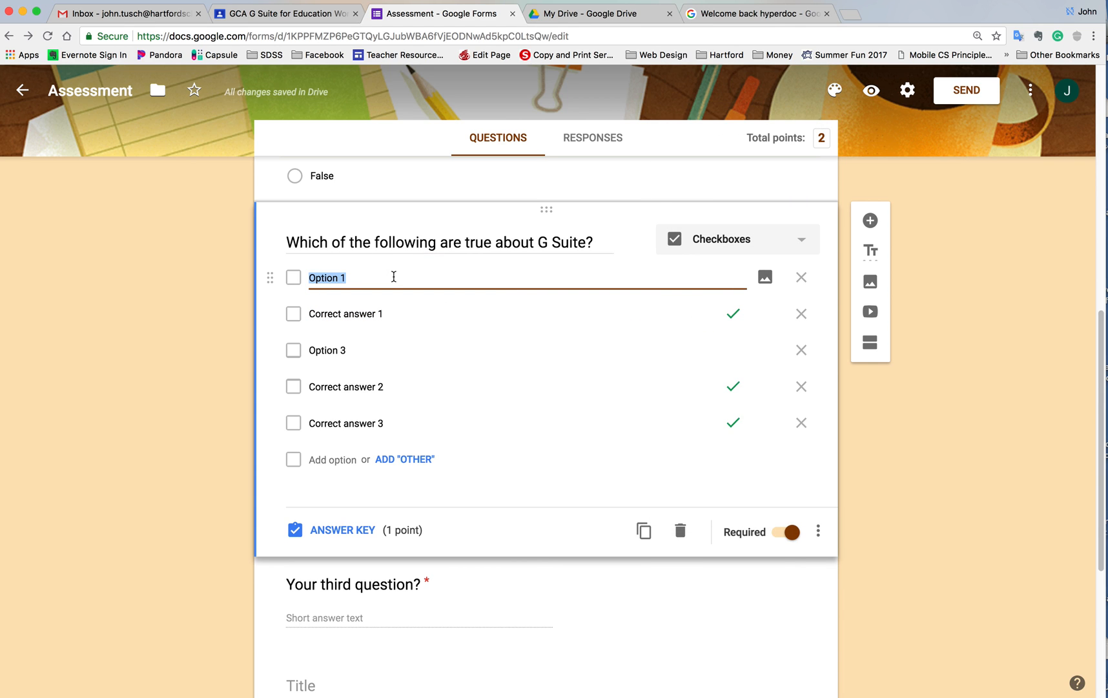
text(G suite puts learning in the hands of students)
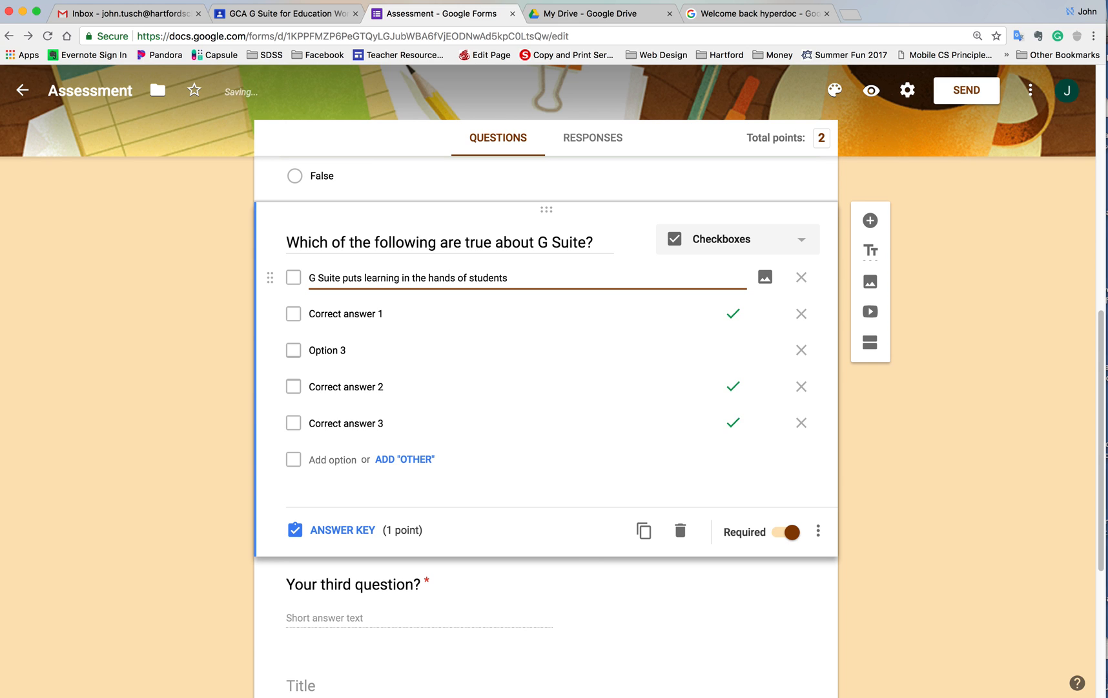
key(Tab)
key(Tab)
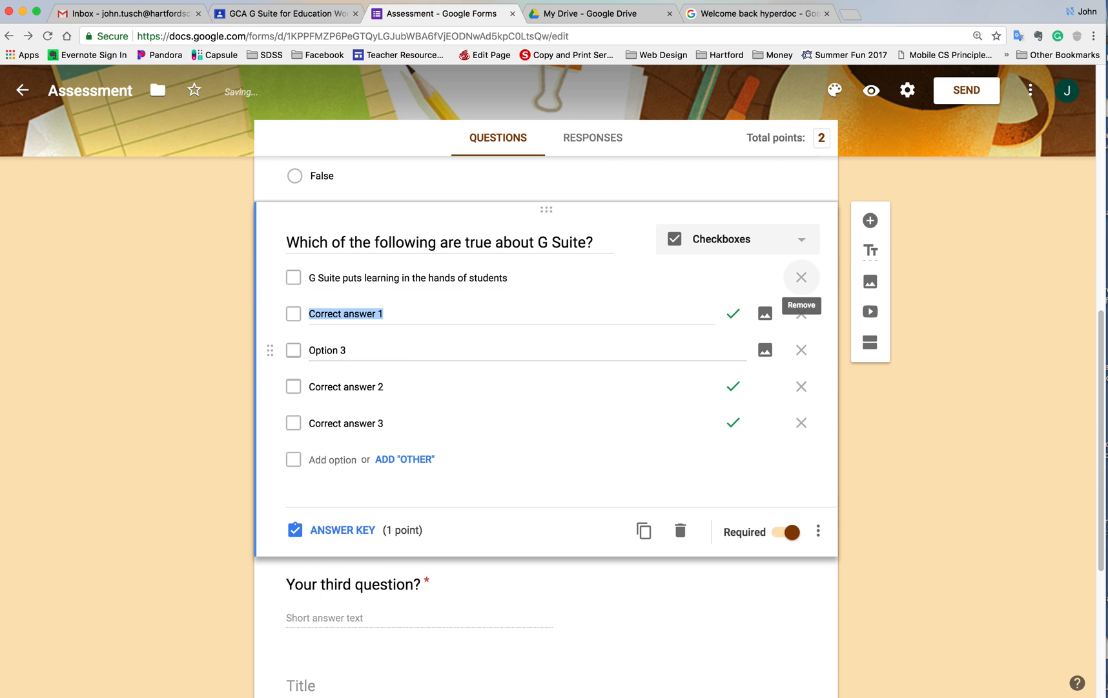
text(G)
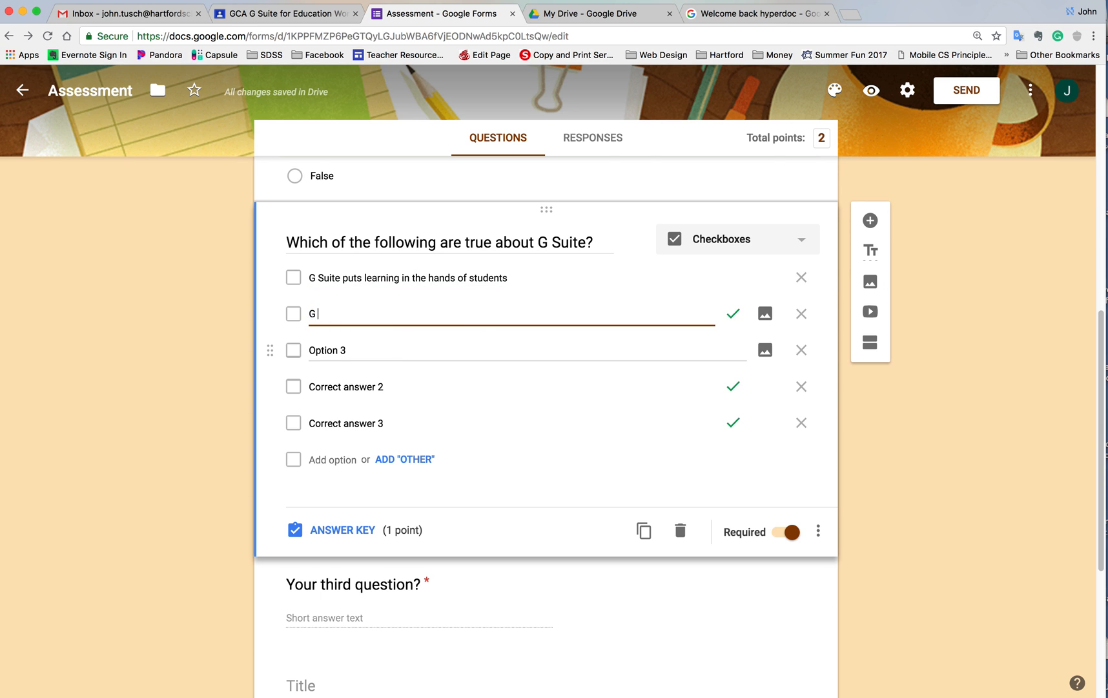
text( Suite requires a)
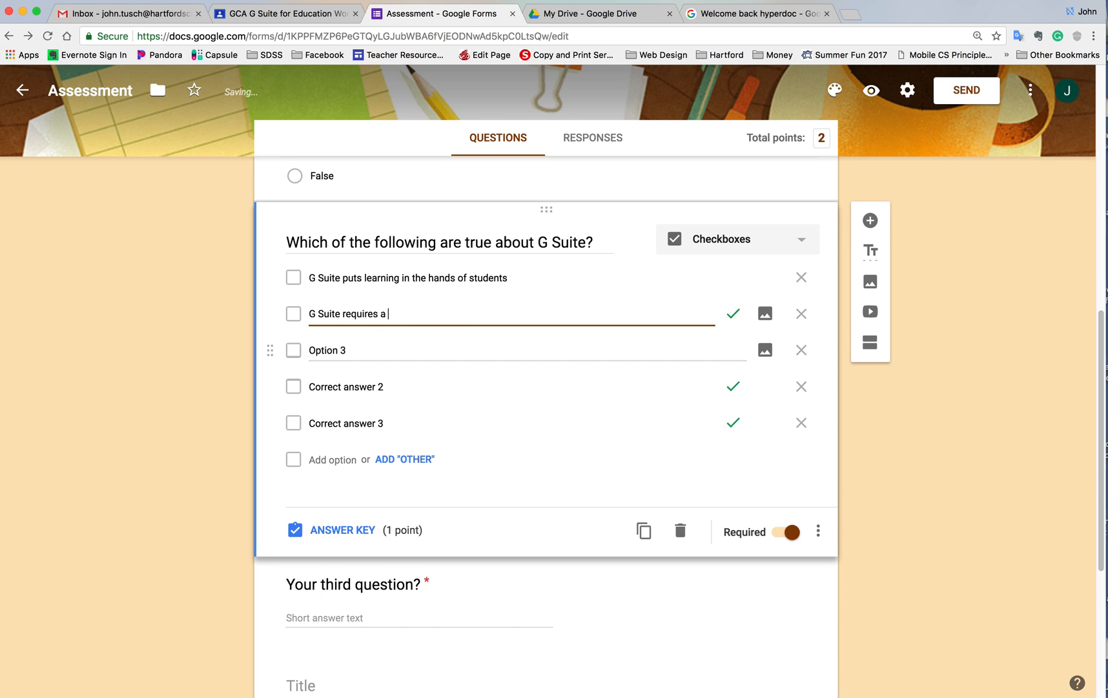
text( computer science degree)
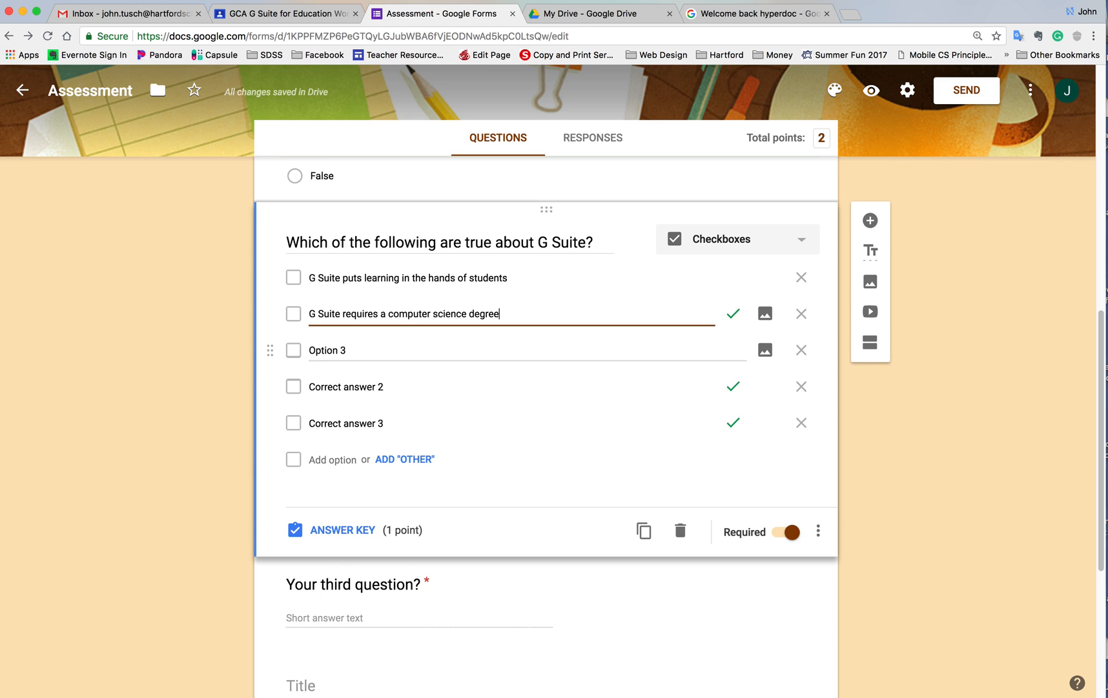
Step: Change the second question's third answer to "G Suite is flexible" and remove Correct answer 2 and Correct answer 3
key(Tab)
key(Tab)
key(Tab)
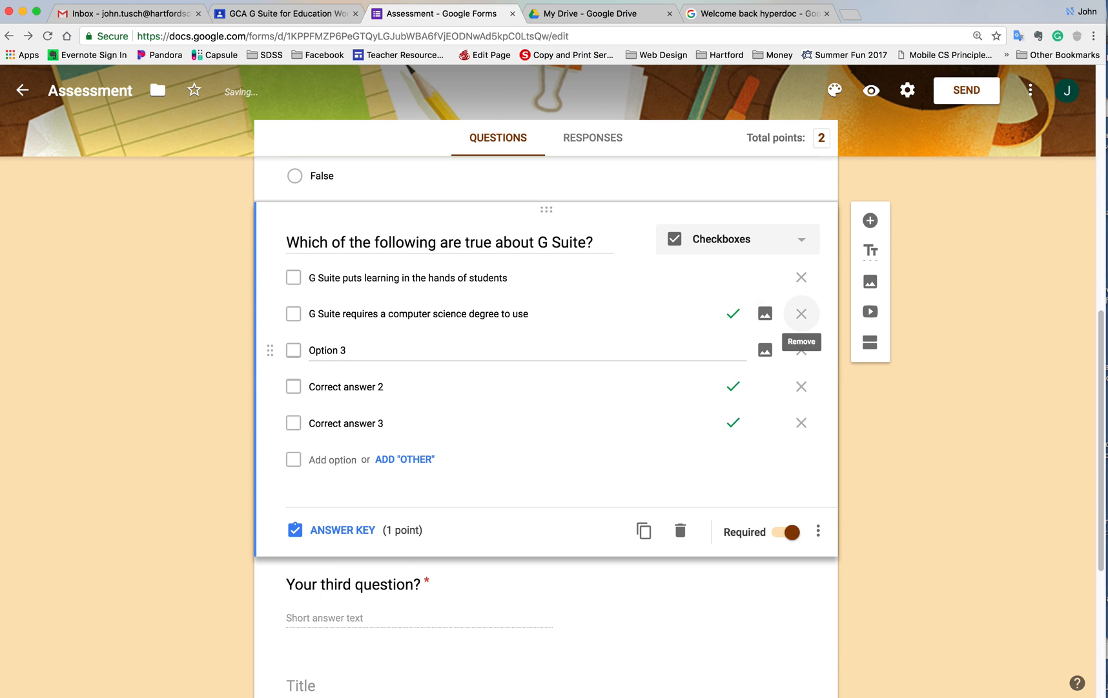
text(G Suite i)
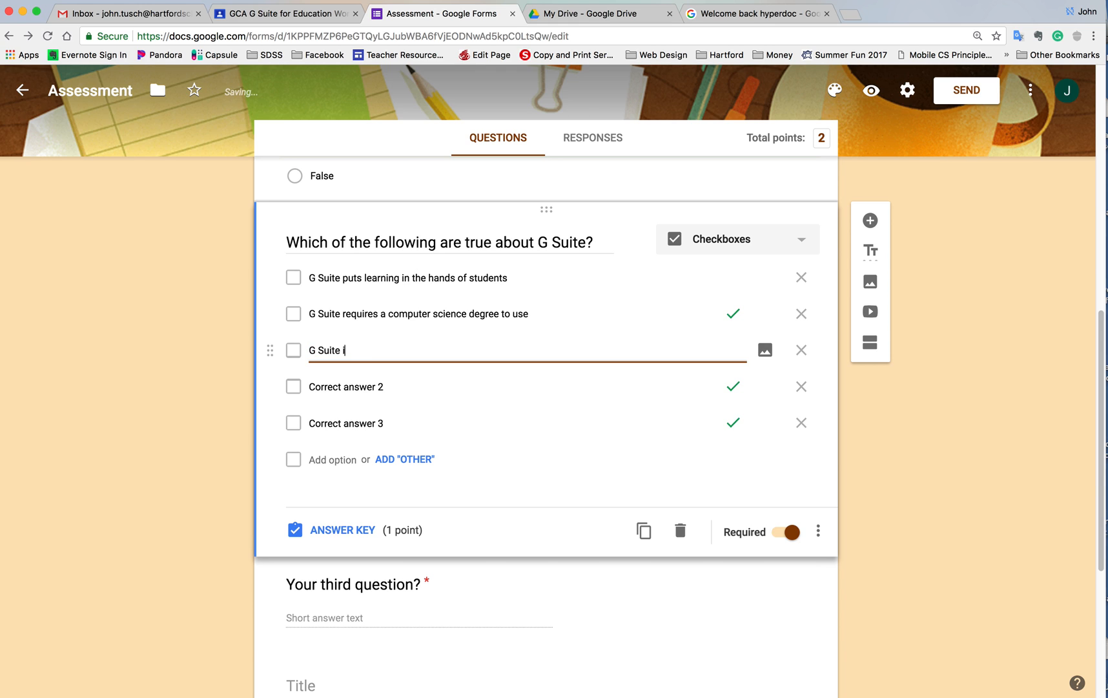
text(s flexible)
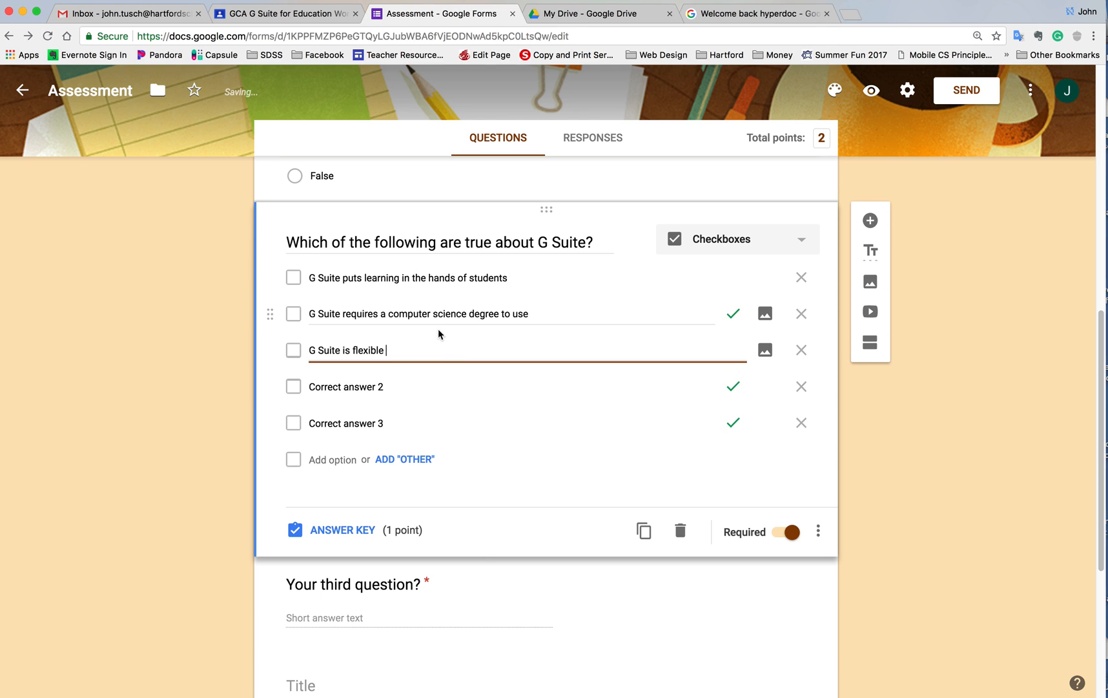
click(802, 386)
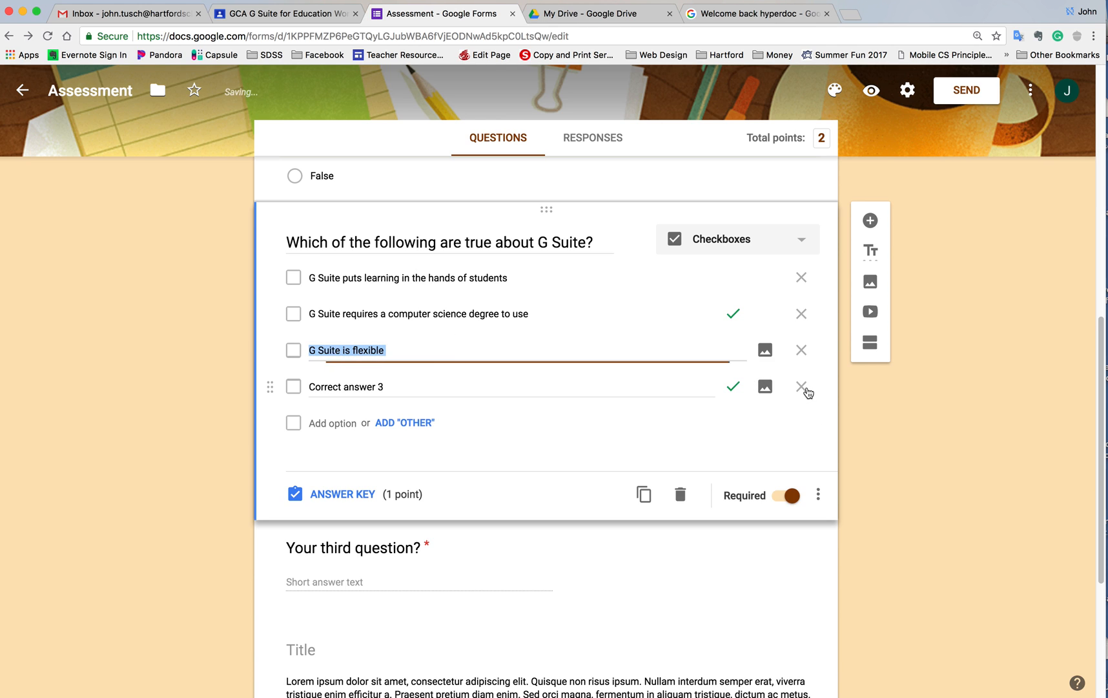
click(801, 387)
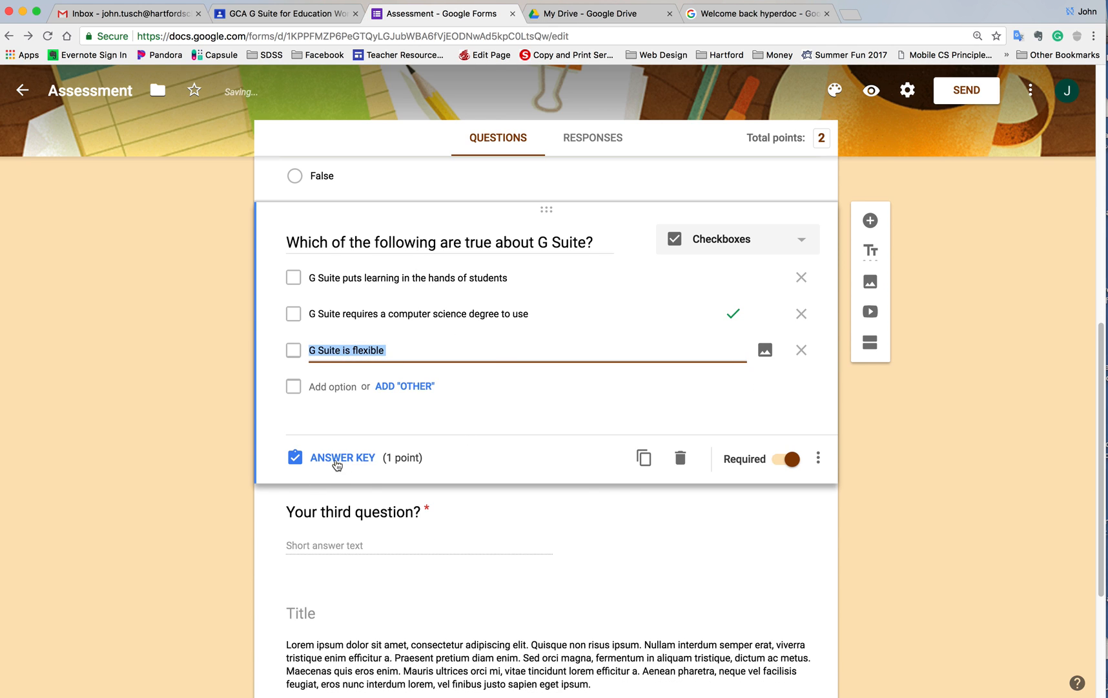
Step: In the second question's answer key, mark only the first and third answers as correct and set the question to 2 points
click(340, 459)
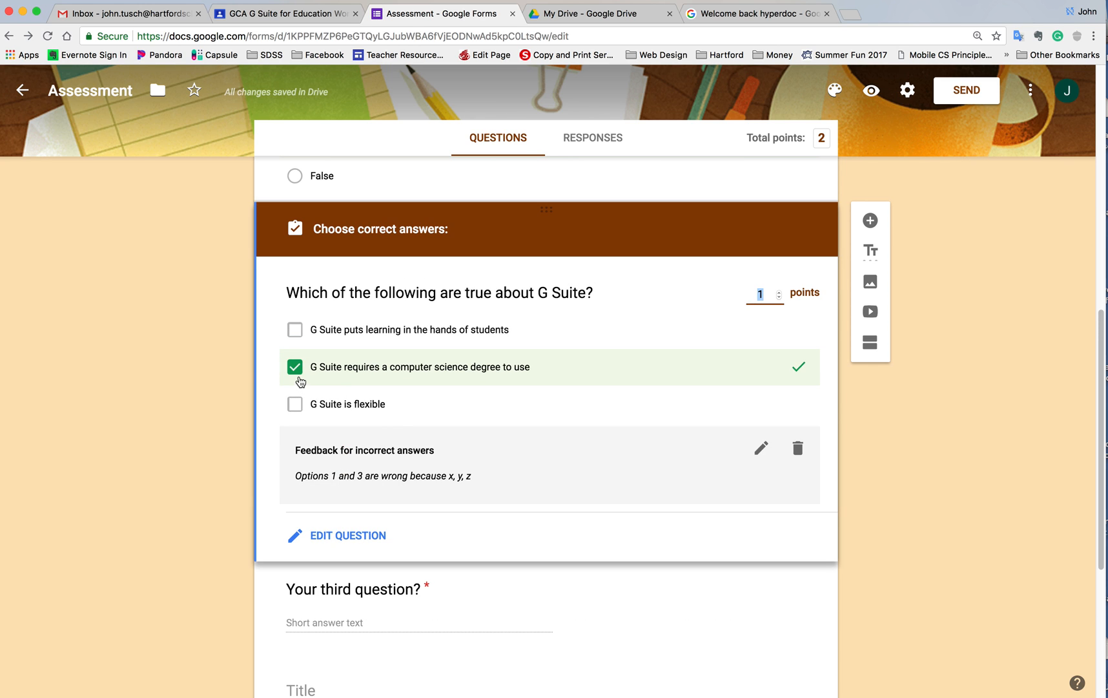
click(296, 371)
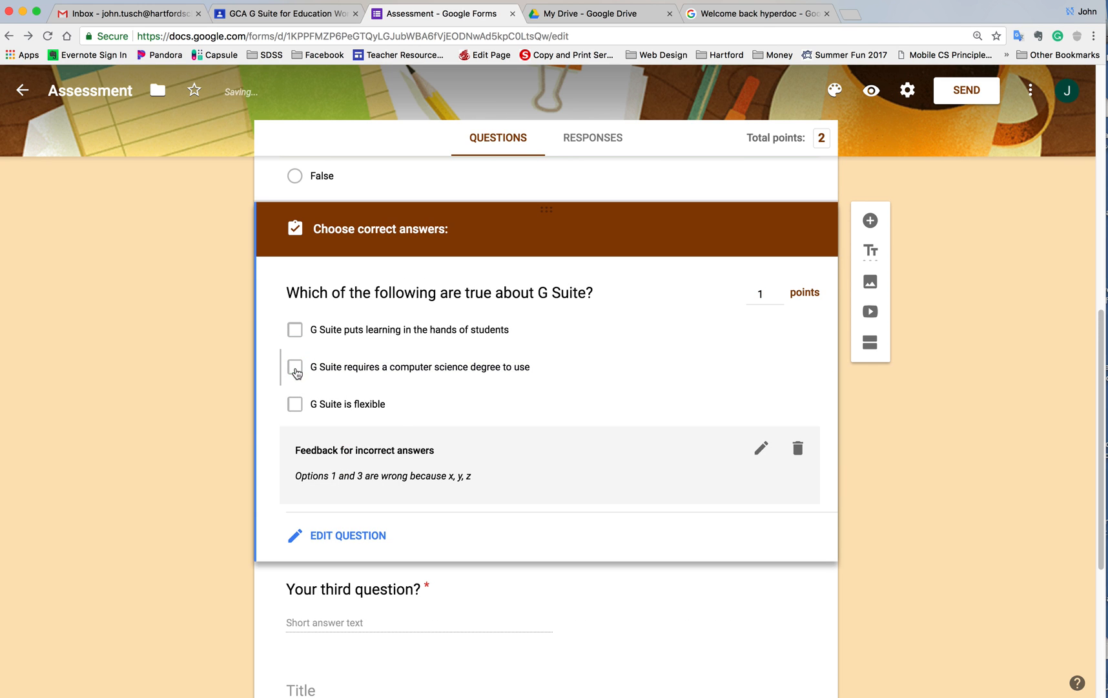
click(295, 332)
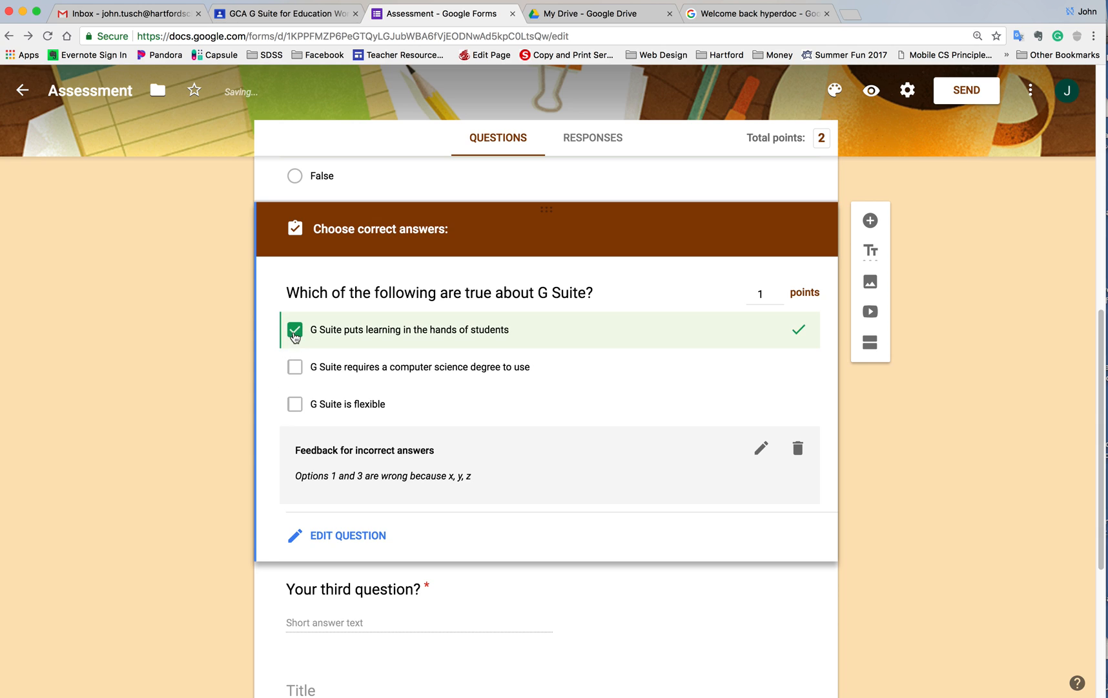
click(300, 408)
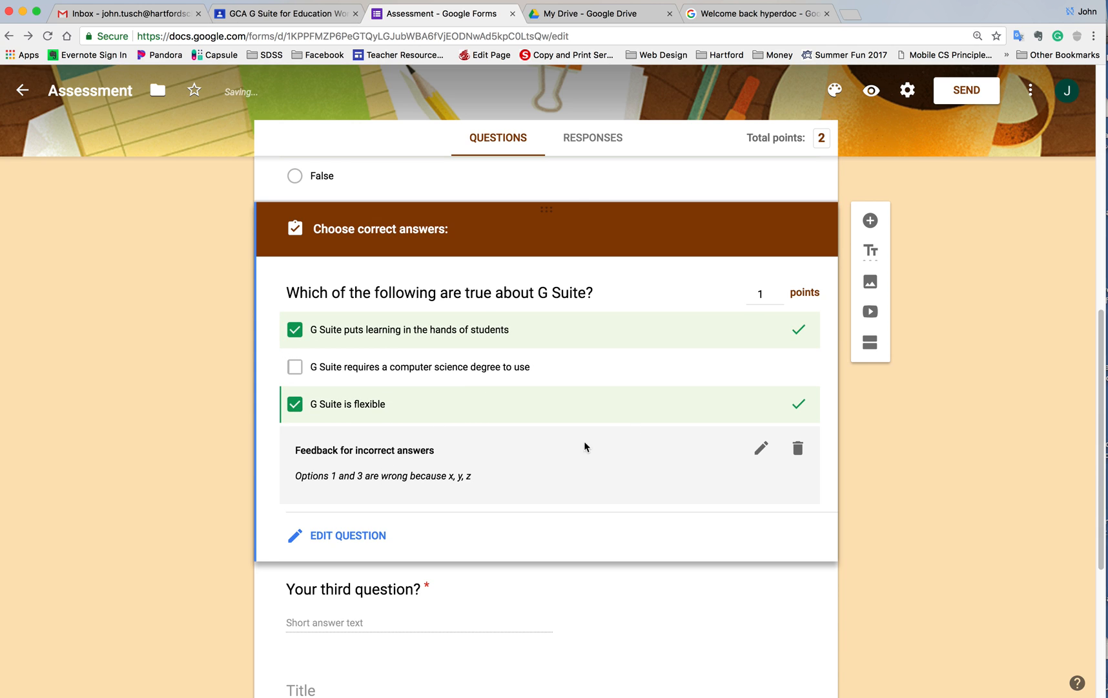
click(779, 292)
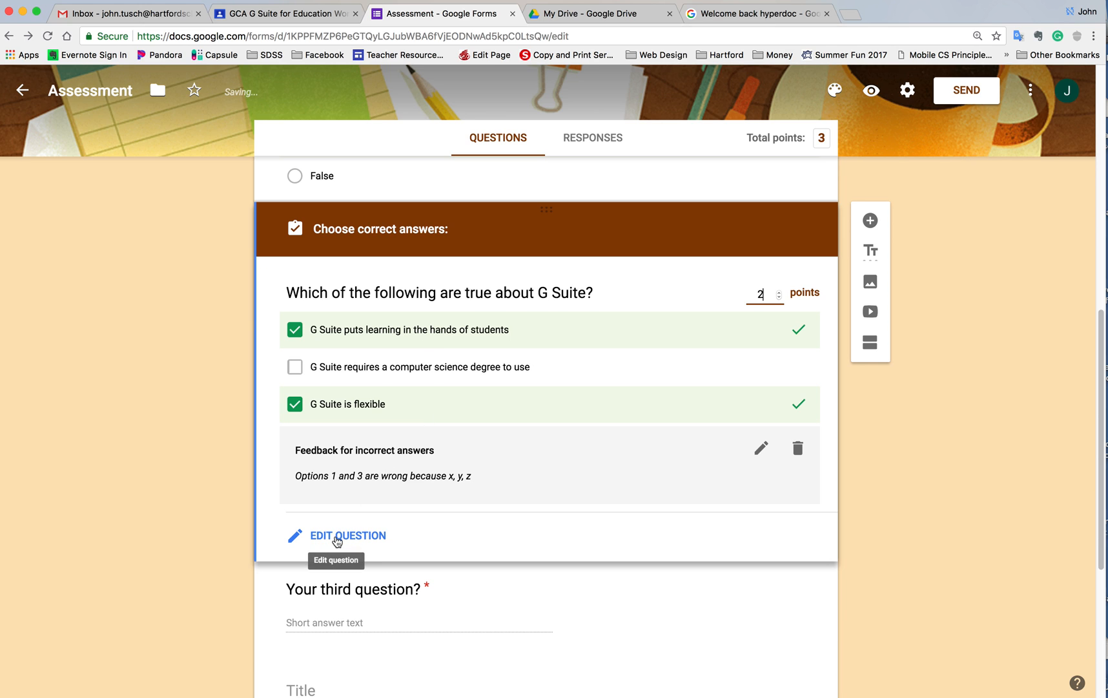
click(337, 538)
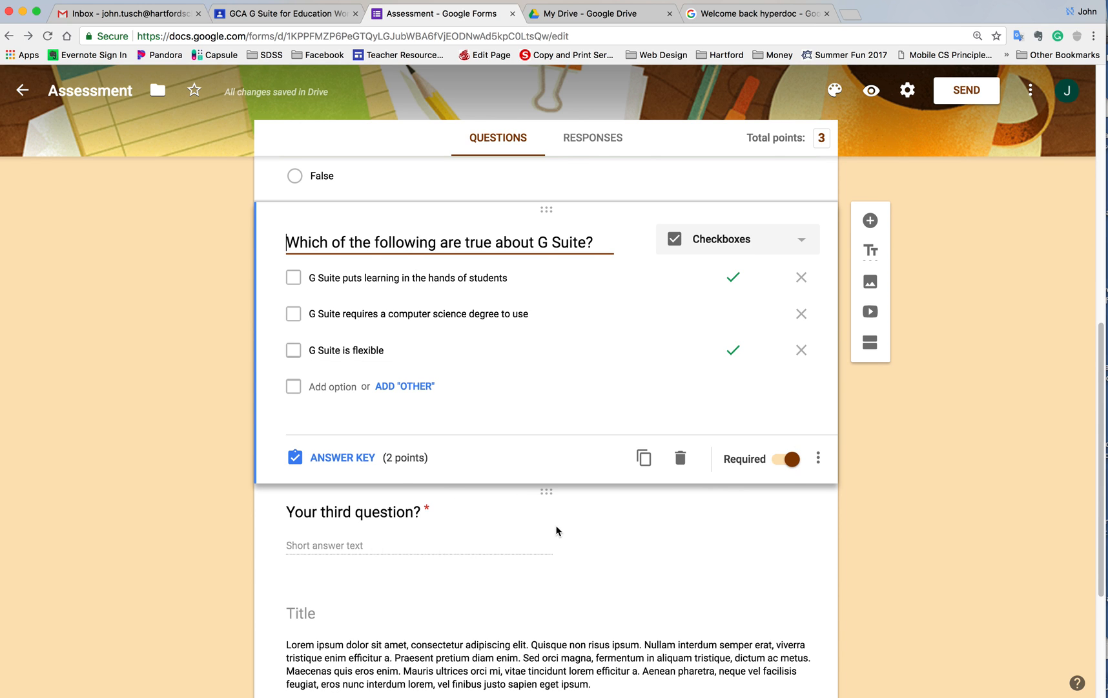
Step: Replace the third question's text with "Name ONE way G Suite for Education puts learning in the hands of students."
scroll(572, 534, down, 4)
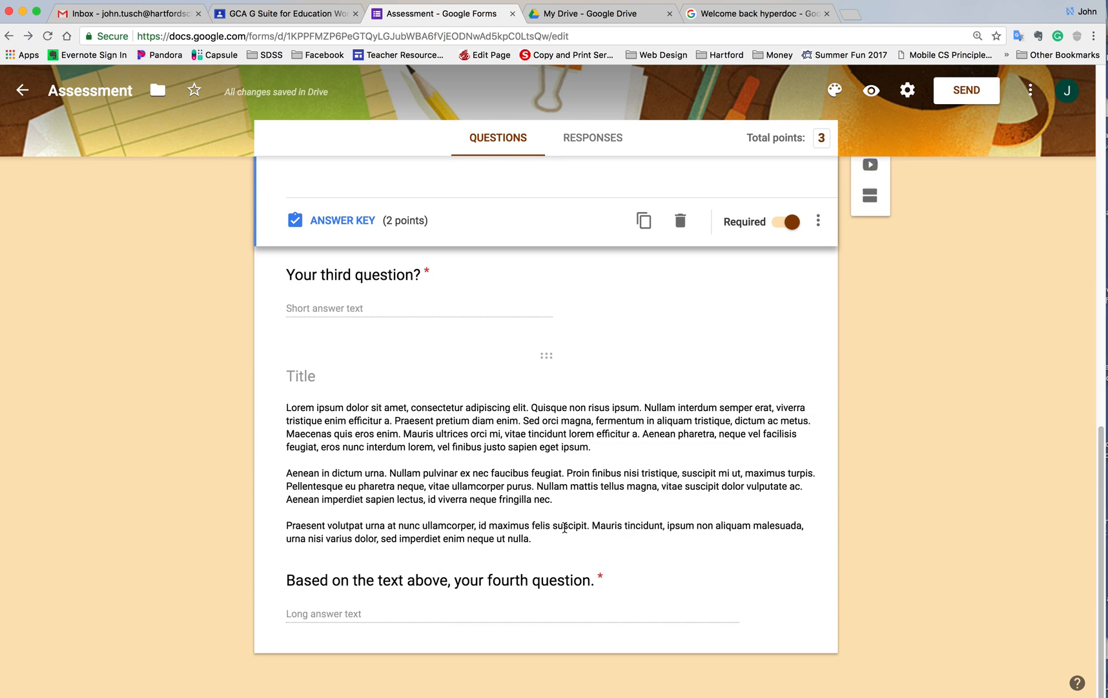
click(419, 274)
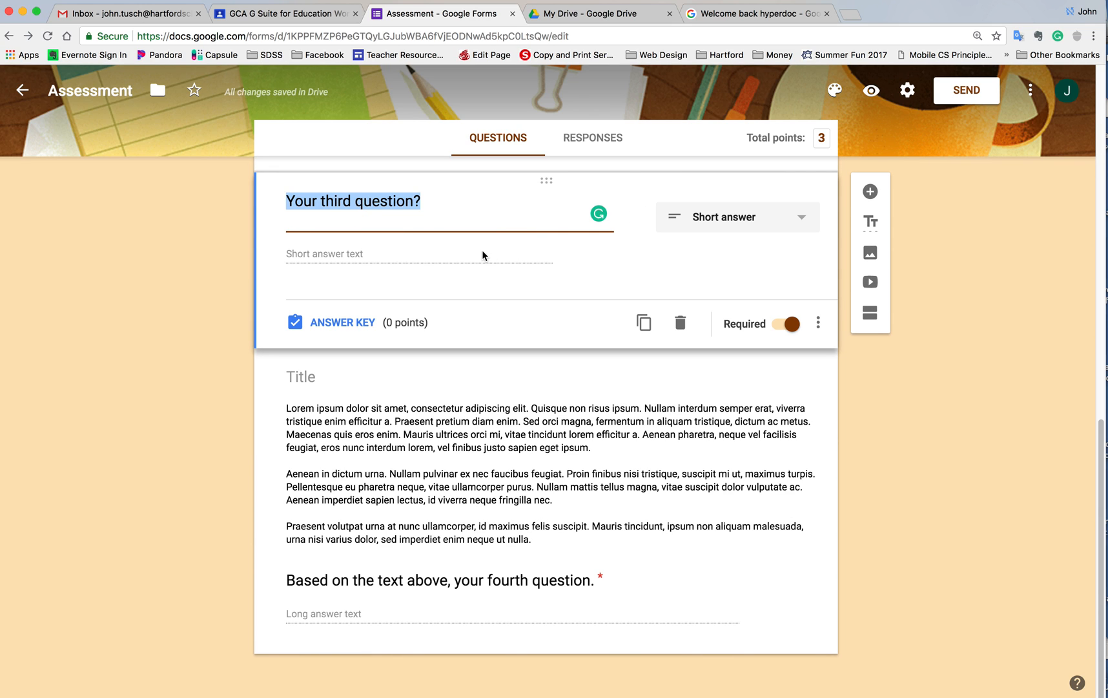
text(Name )
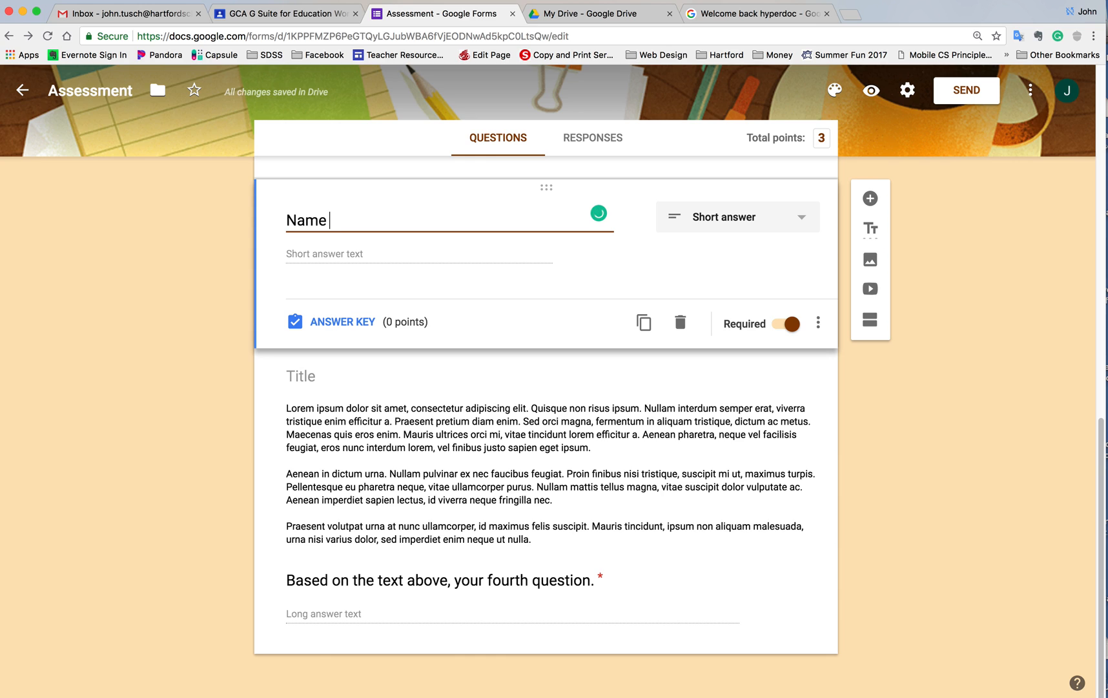
text(ONE way G Suite )
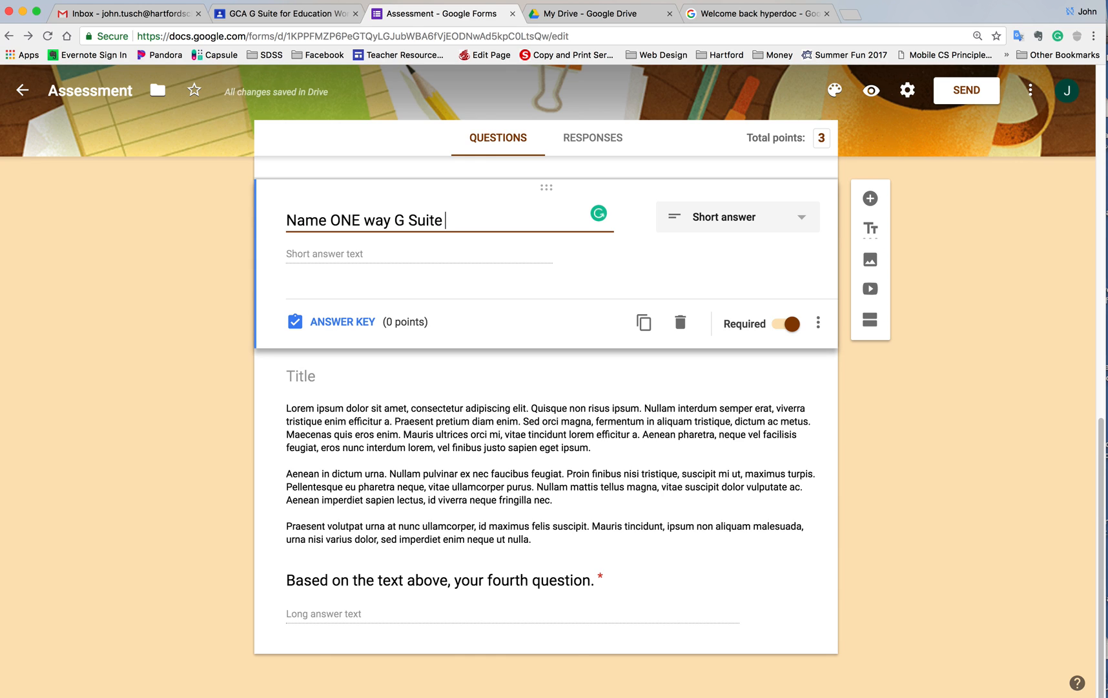
text(for Education pl)
key(BackSpace)
text(uts learning in)
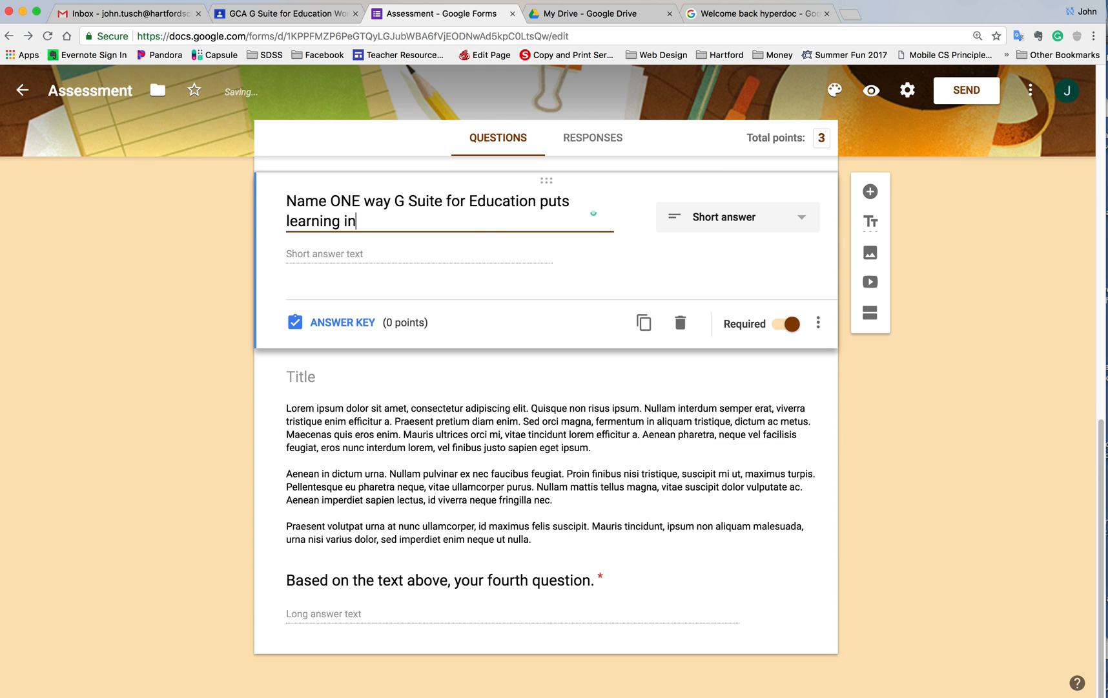
text( the hands of studen)
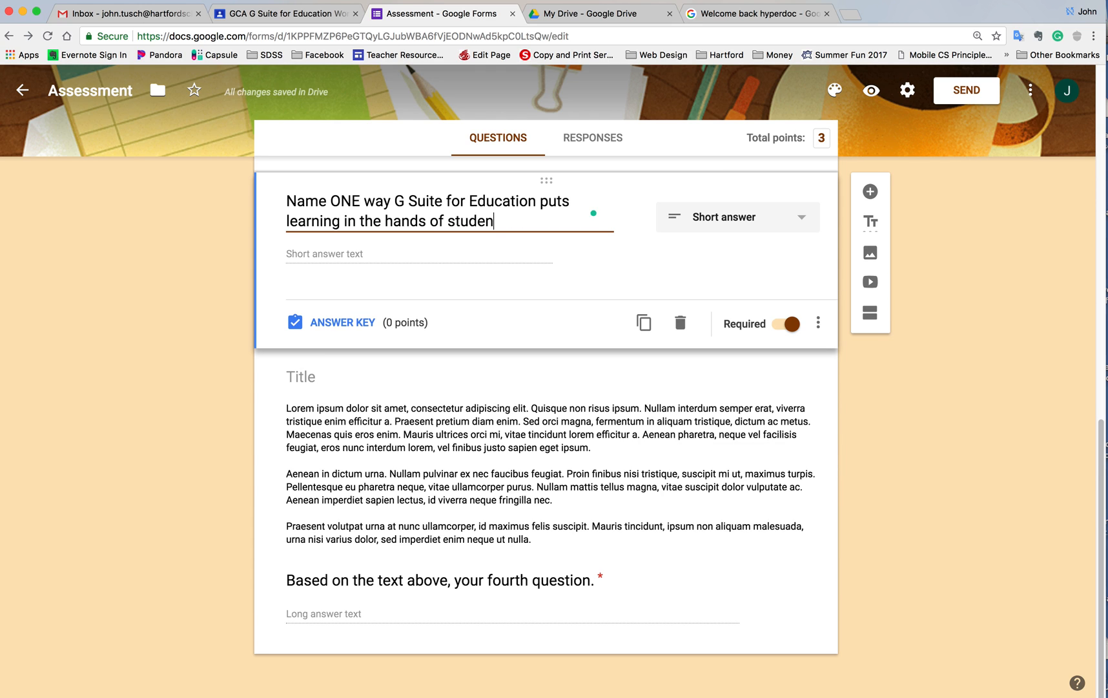
text(ts.)
Step: Change the third question's type to Paragraph and make it worth 3 points in its answer key
click(732, 218)
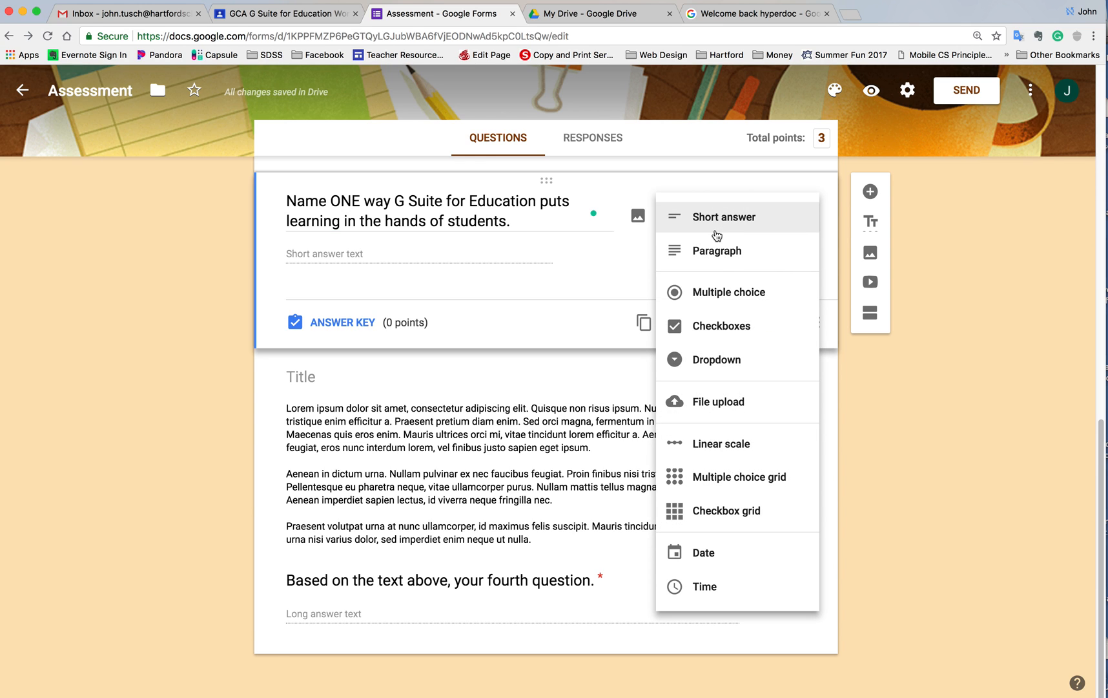
click(710, 252)
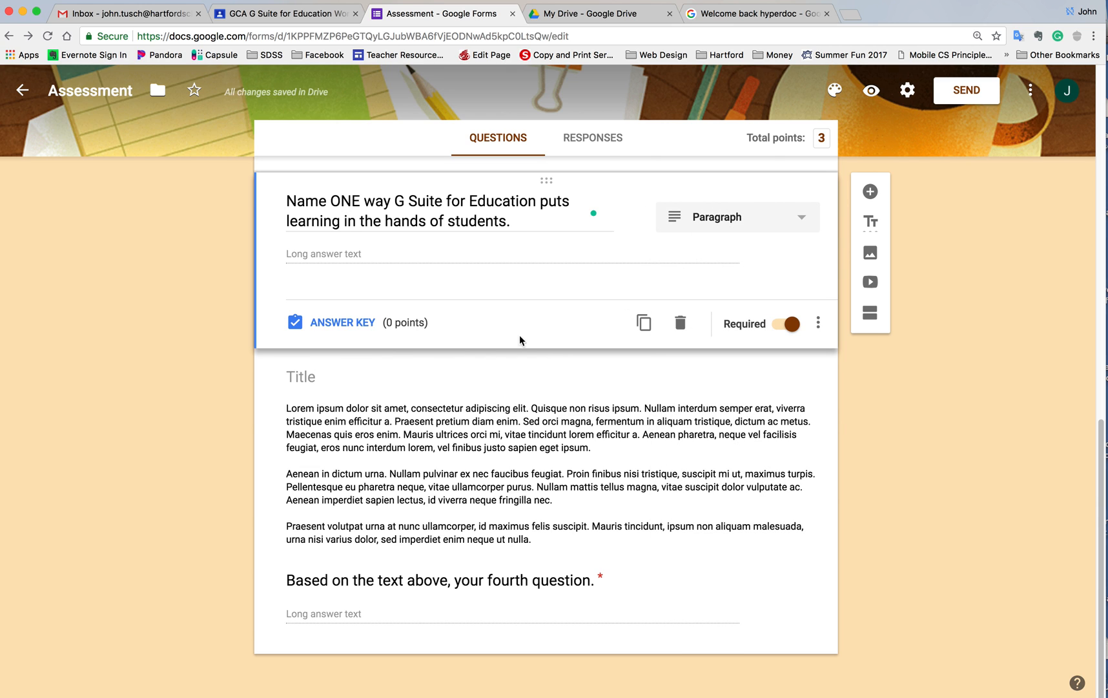
click(354, 326)
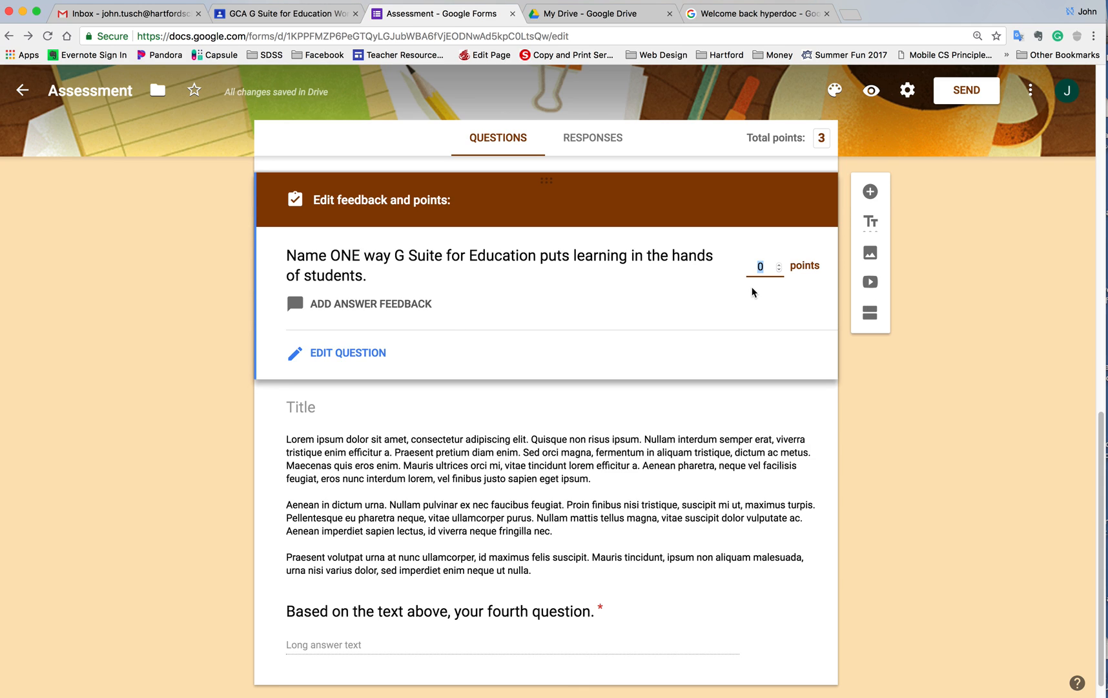
text(2)
click(381, 352)
Step: Title the placeholder text section above the fourth question "Meaningless Information"
click(377, 396)
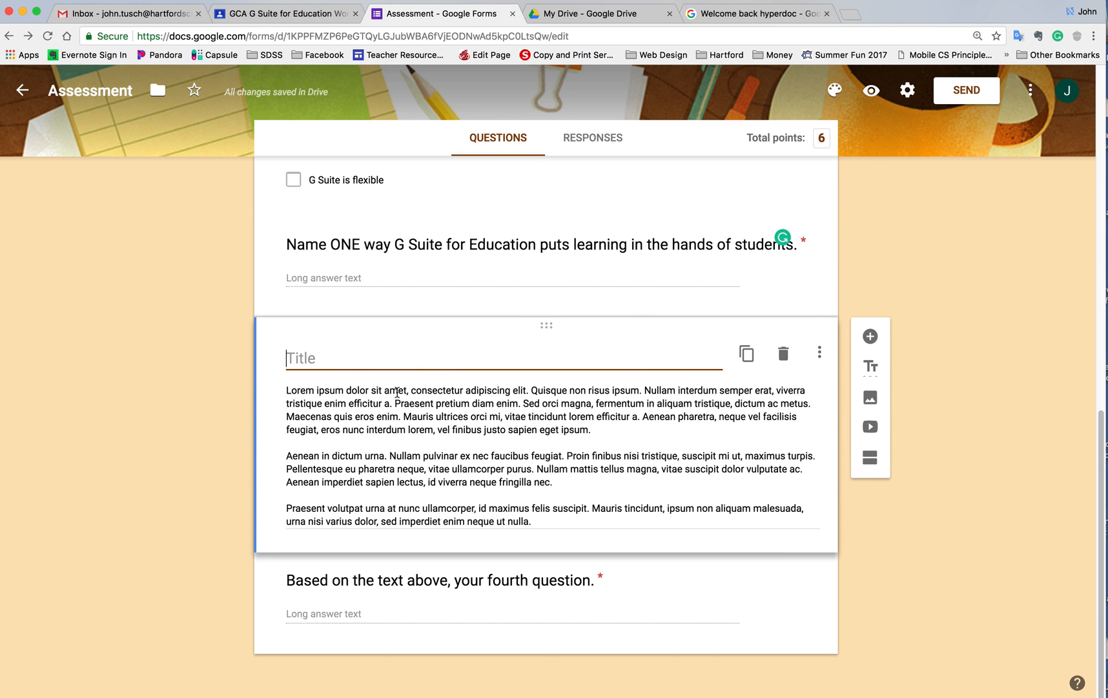
text(Meeningles)
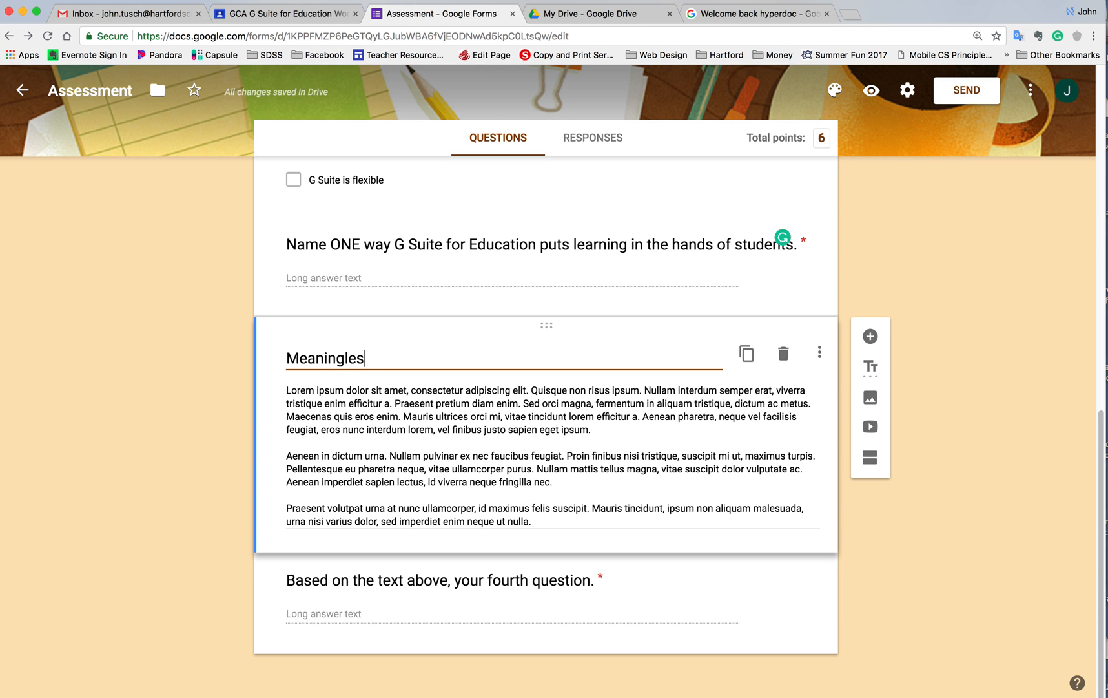
text(s Information)
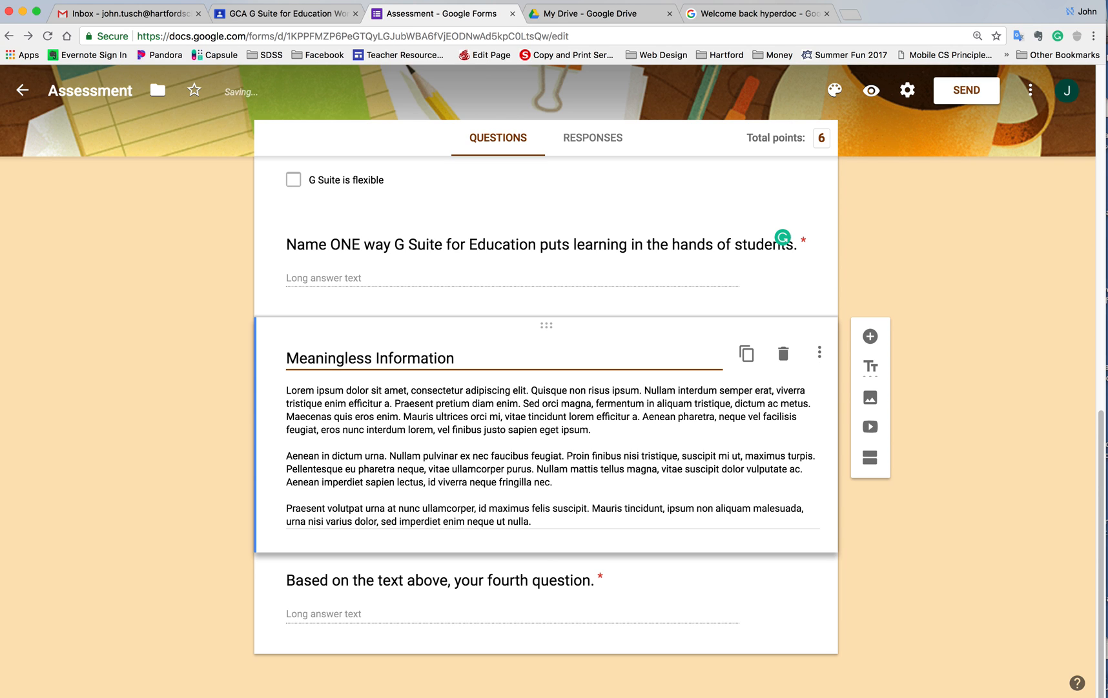
Step: Delete the fourth question, "Based on the text above, your fourth question."
click(636, 623)
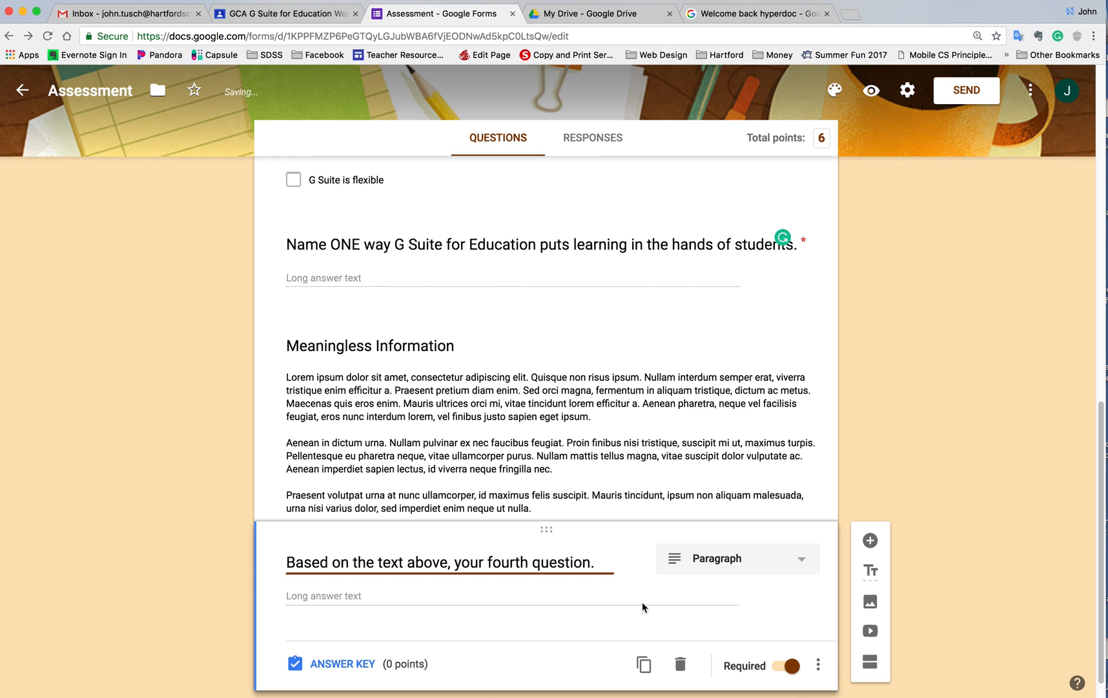
click(818, 664)
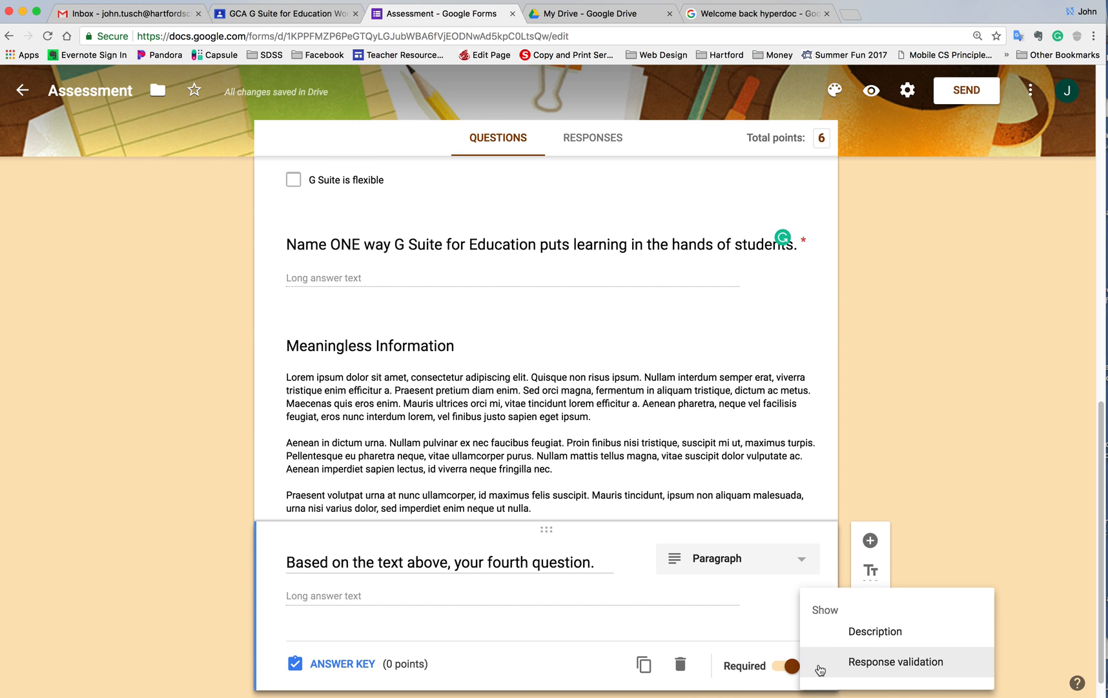
click(761, 644)
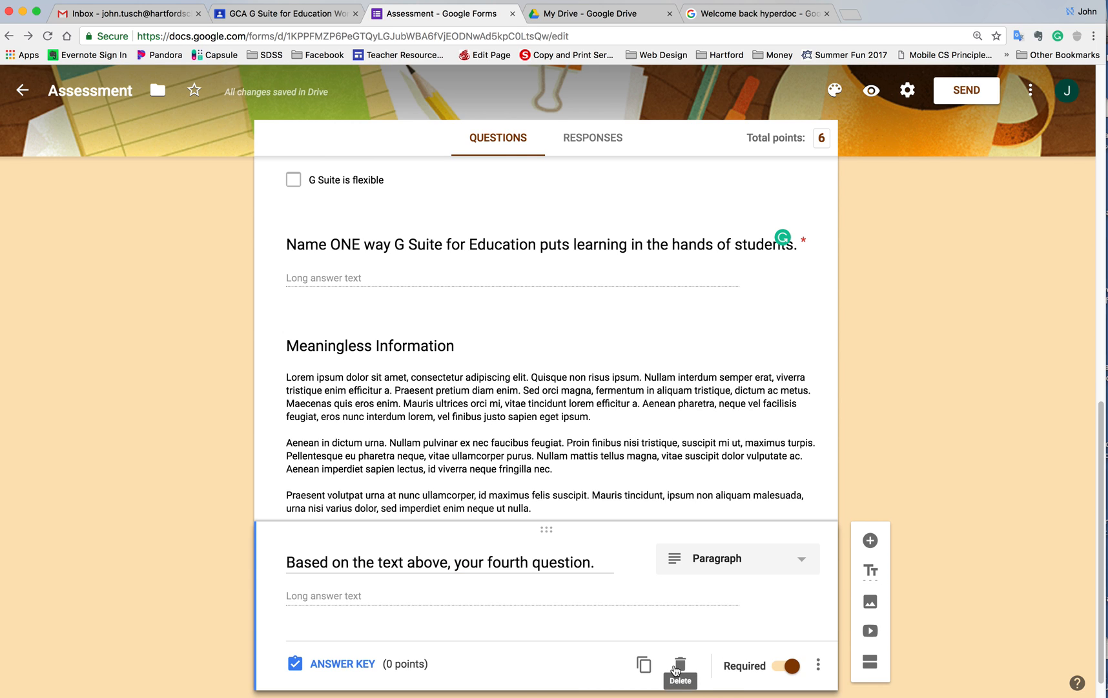
click(680, 664)
Step: Review the form's email, link and embed HTML sending options, then close them without sending
scroll(971, 255, up, 10)
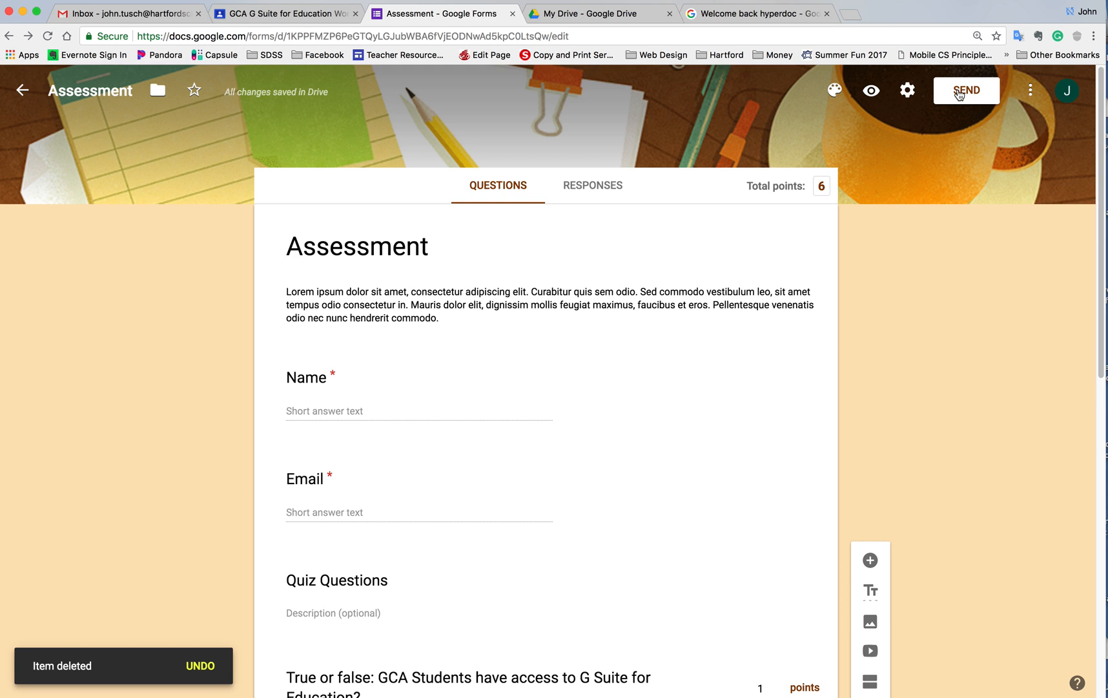
click(959, 95)
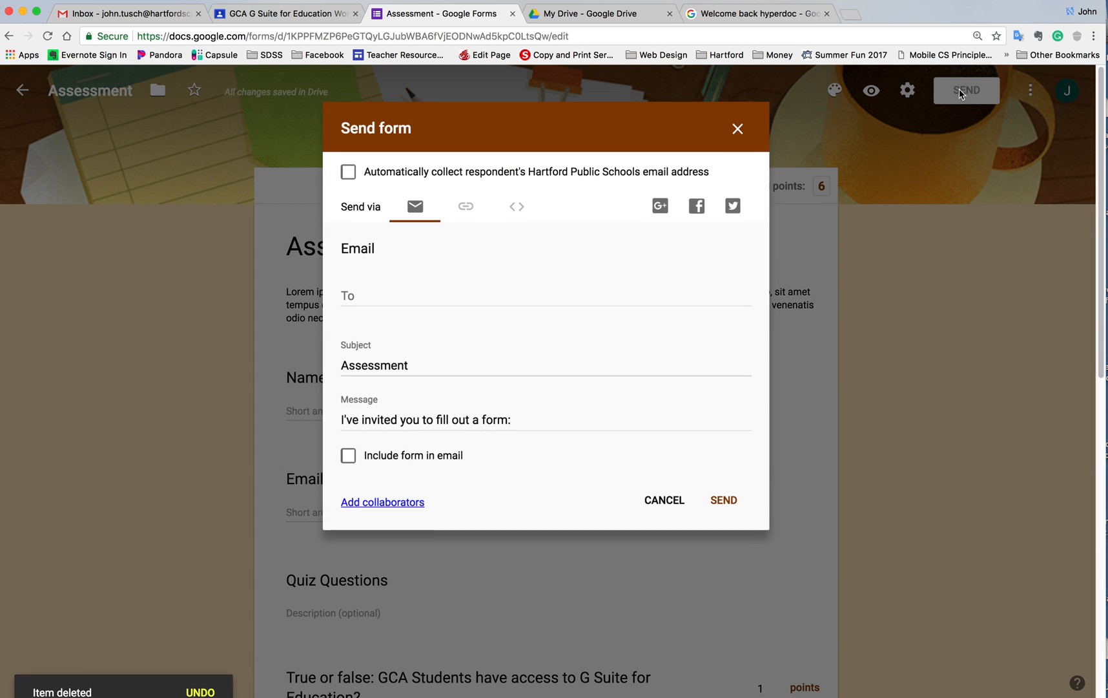
click(464, 206)
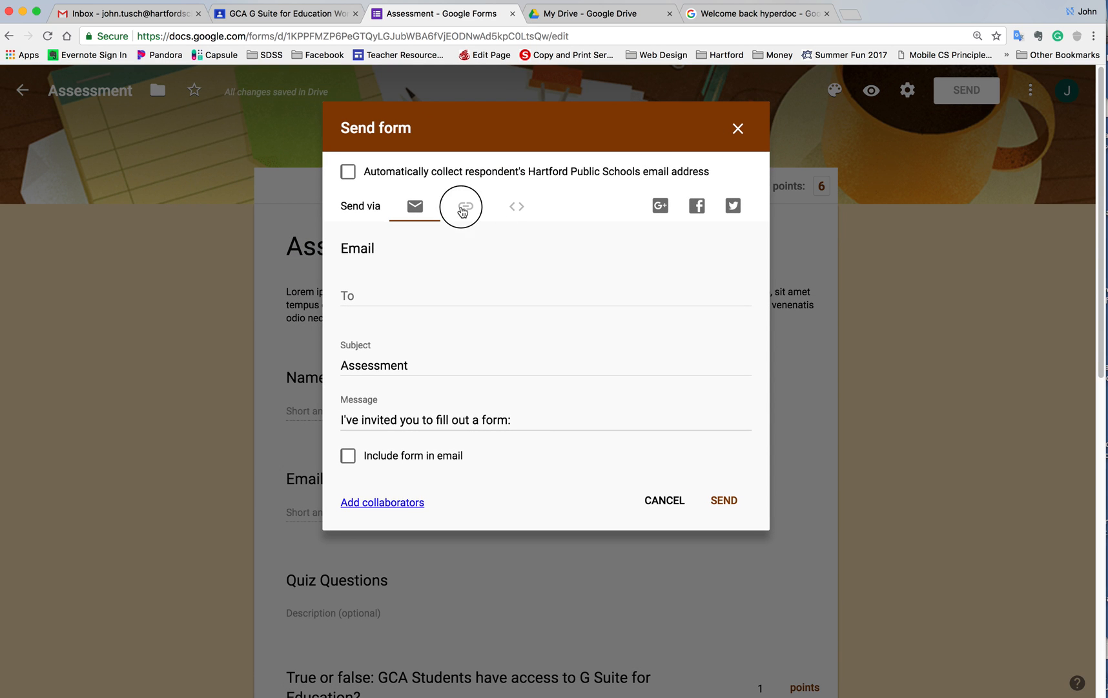
click(517, 207)
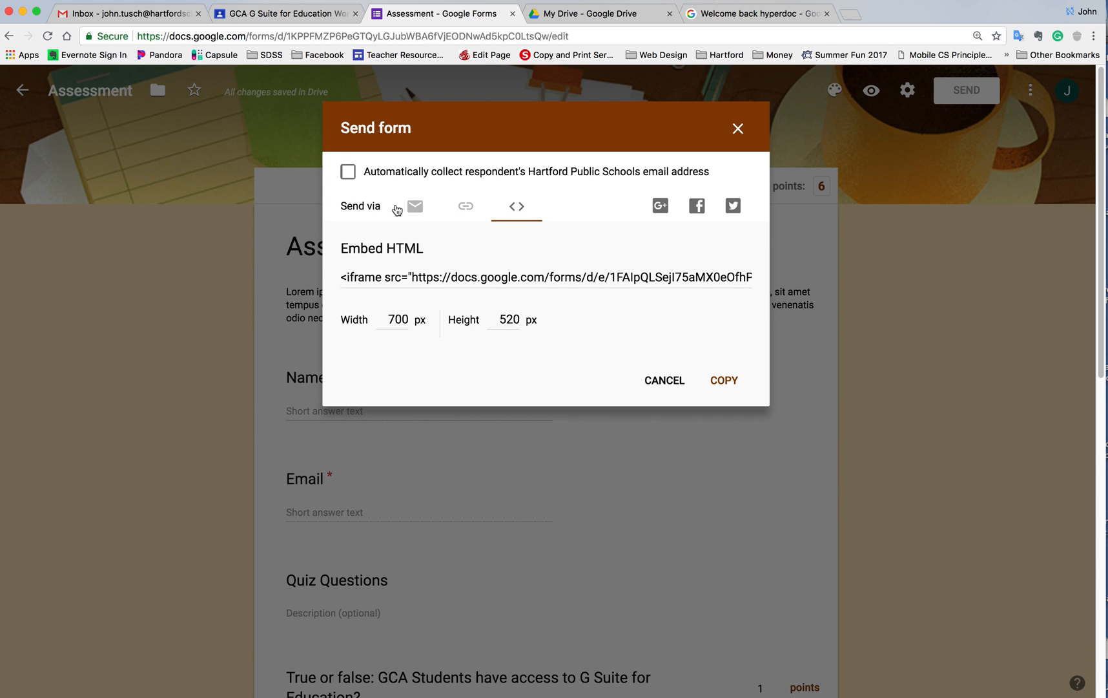
click(411, 208)
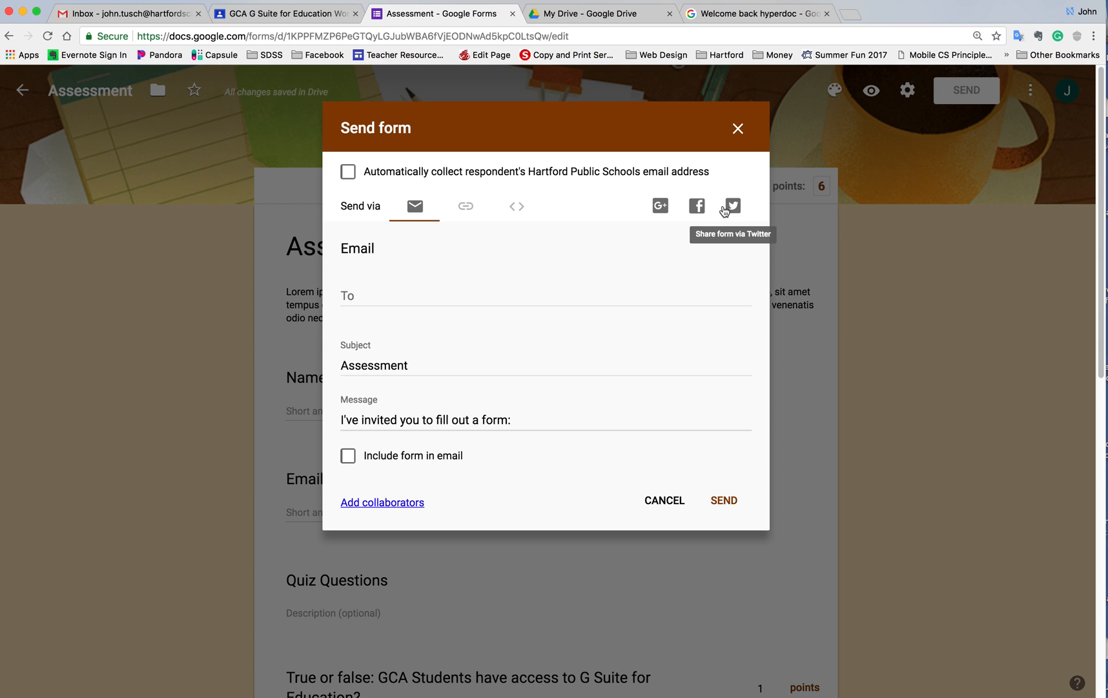
click(430, 292)
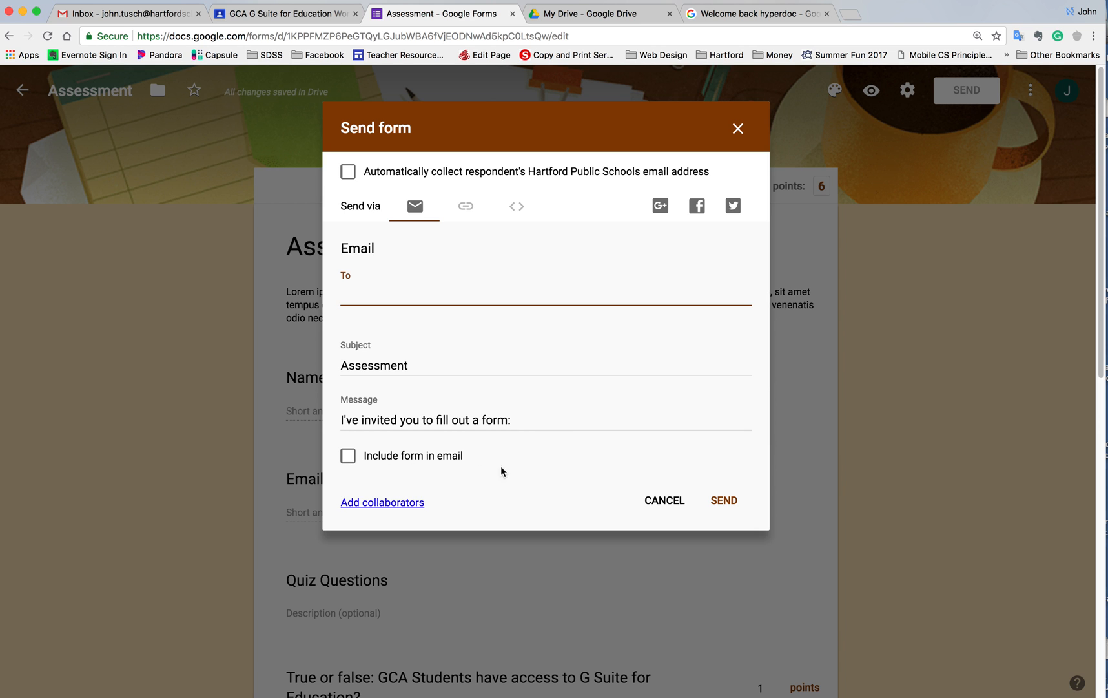
click(673, 510)
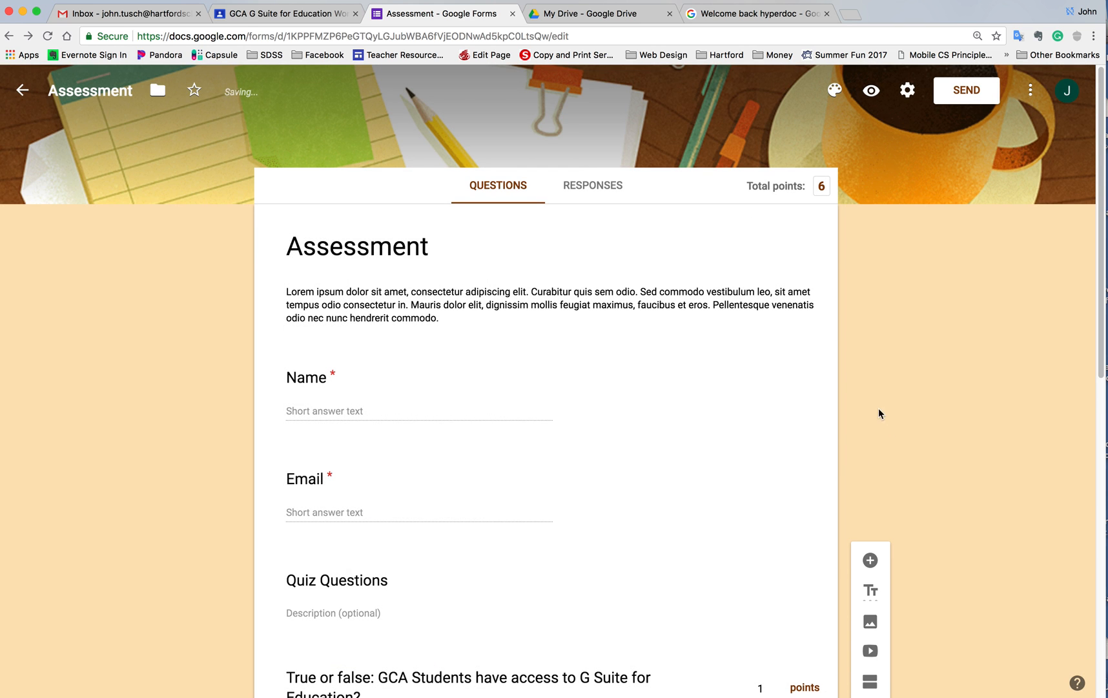
Step: Rename the form file as "What We Learned in PD"
double_click(82, 95)
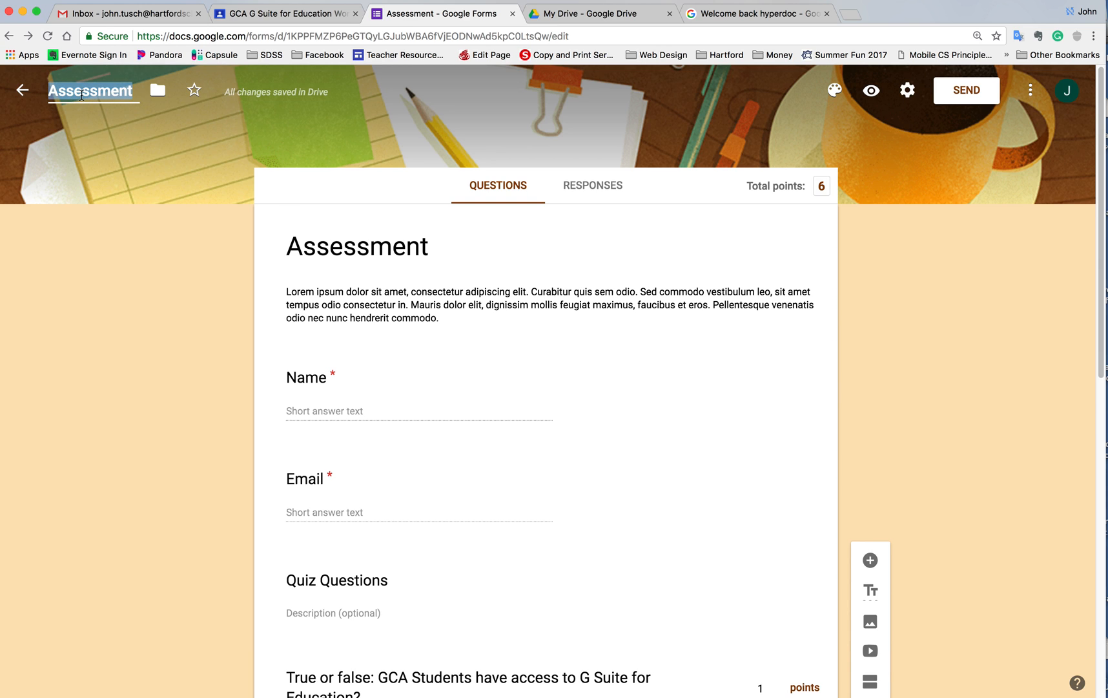
text(What)
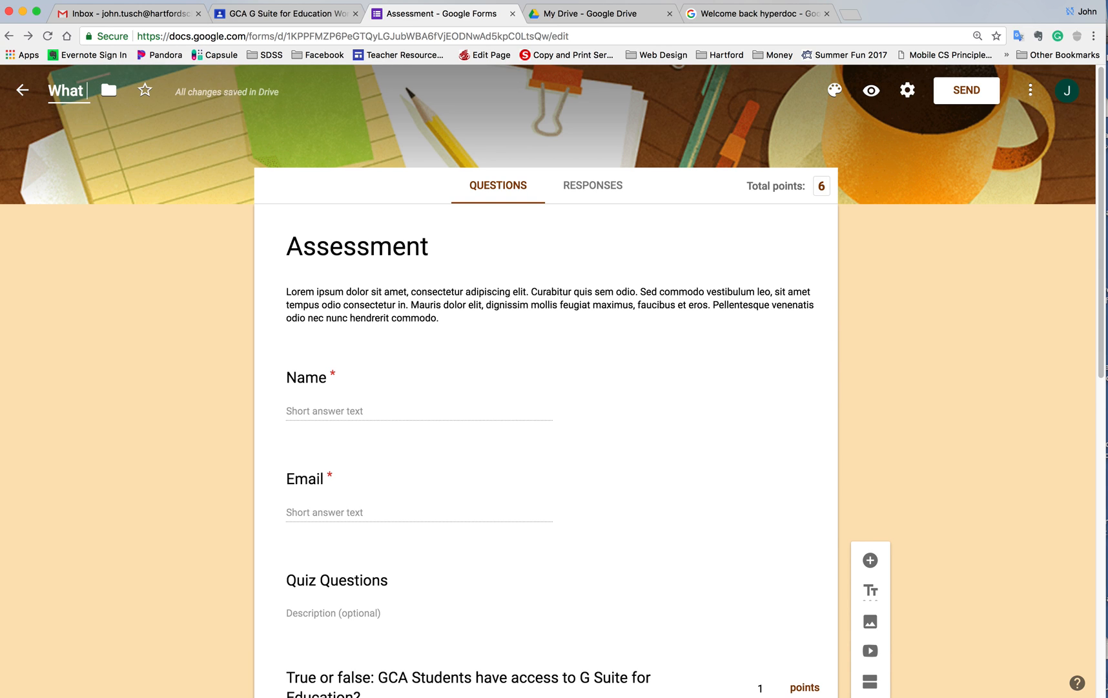
text( We Learned)
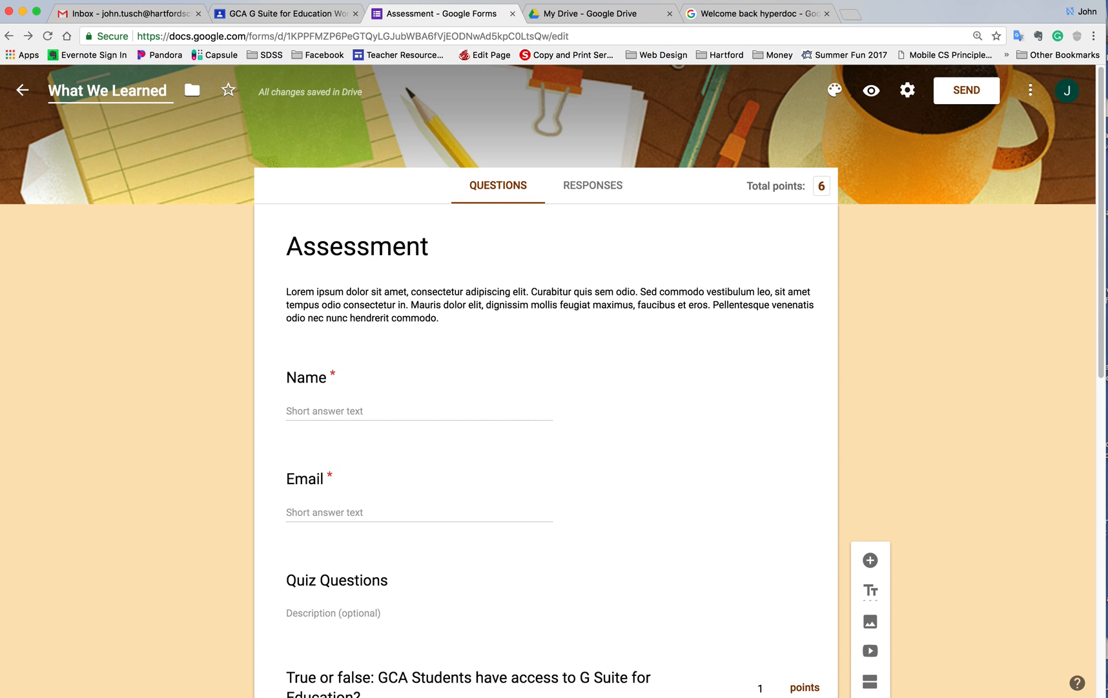
text( in PD)
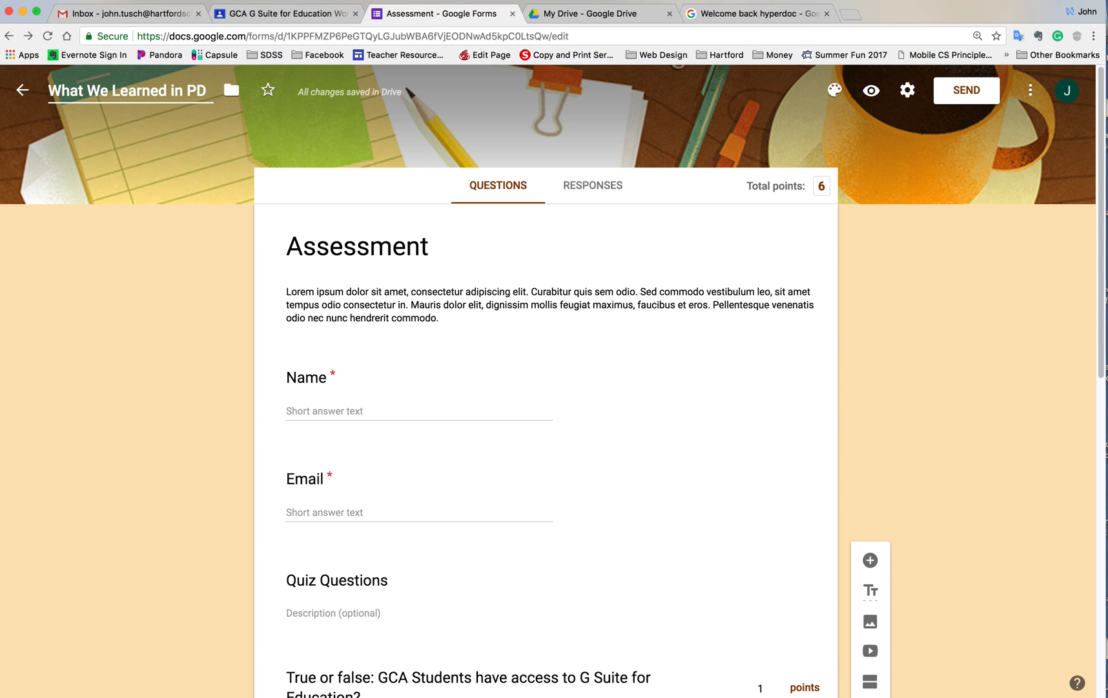
Step: Leave the form, refresh My Drive in Google Drive and open "What We Learned in PD" from there
click(23, 94)
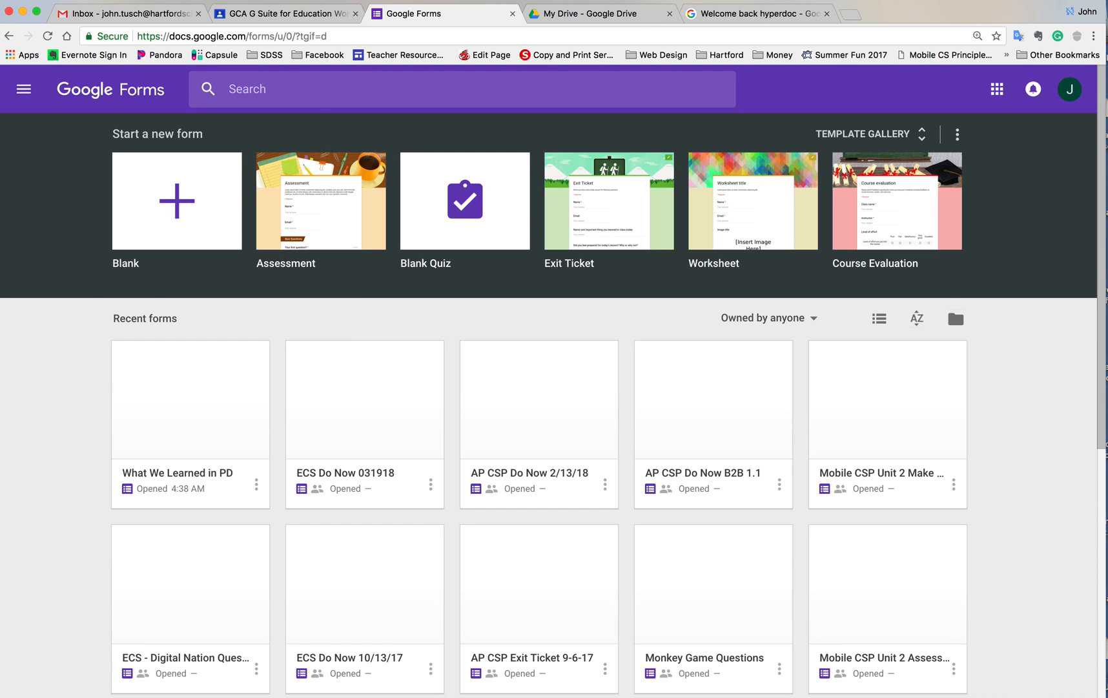
click(598, 9)
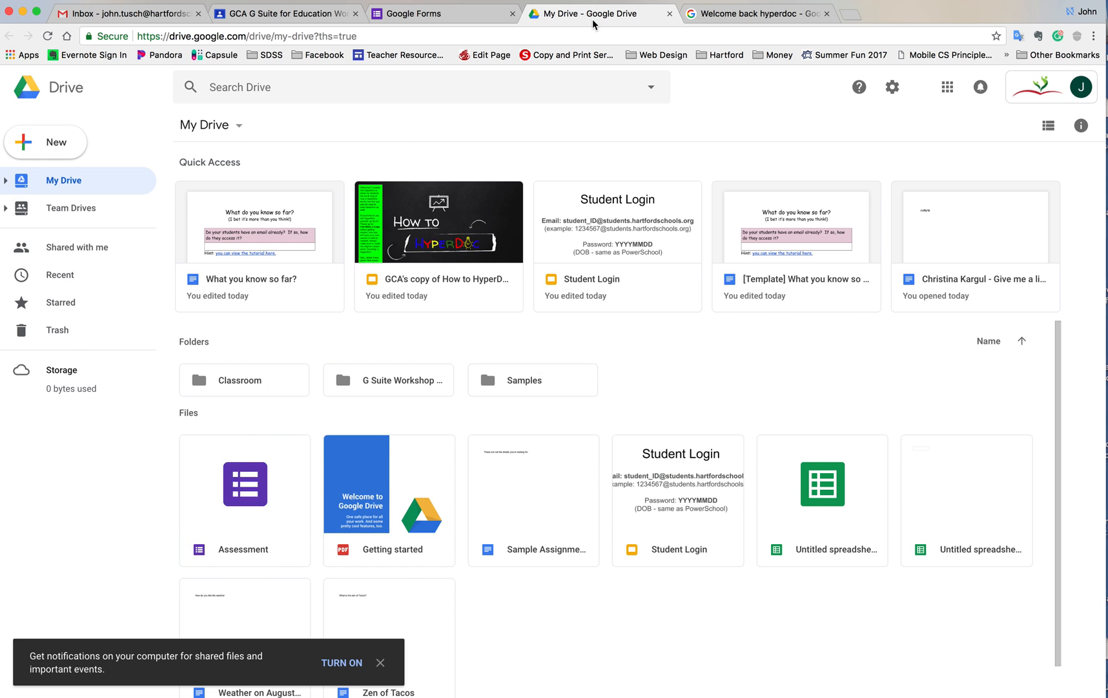
click(48, 36)
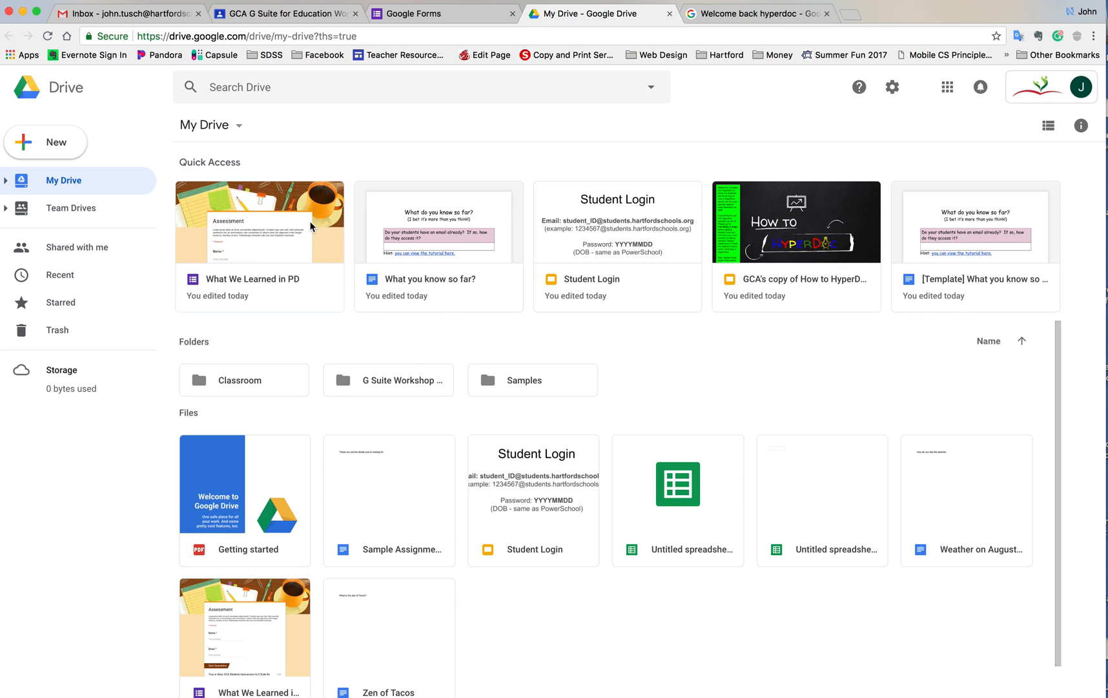
double_click(311, 226)
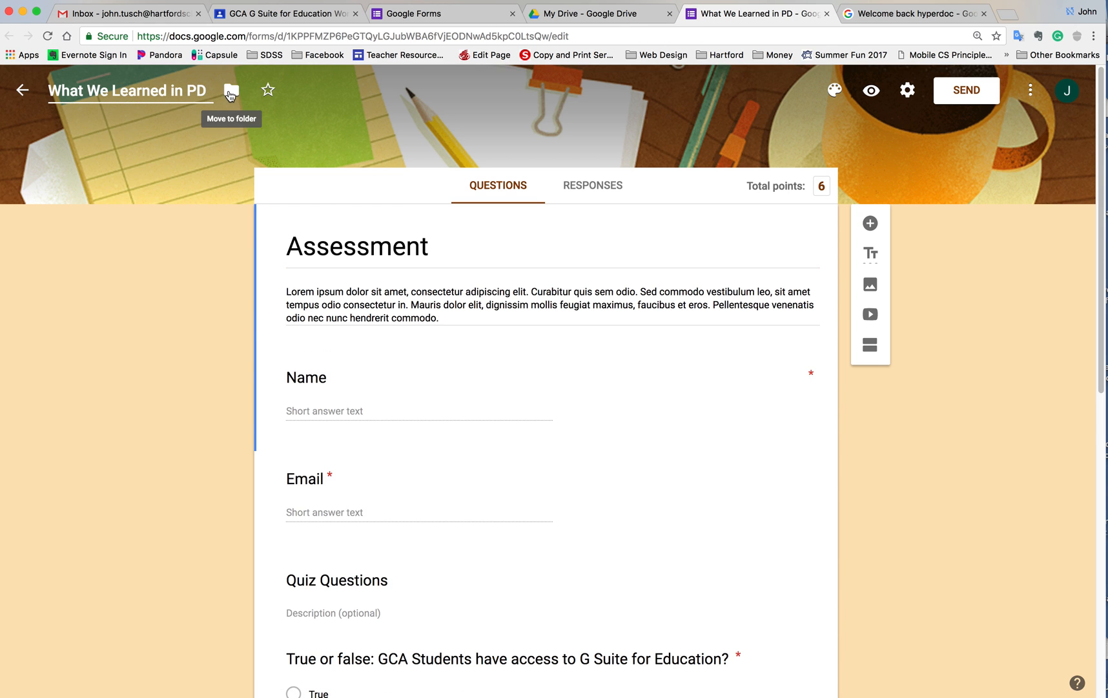
Step: Move the form into the G Suite Workshop August 2018 folder and return to Google Drive
click(230, 94)
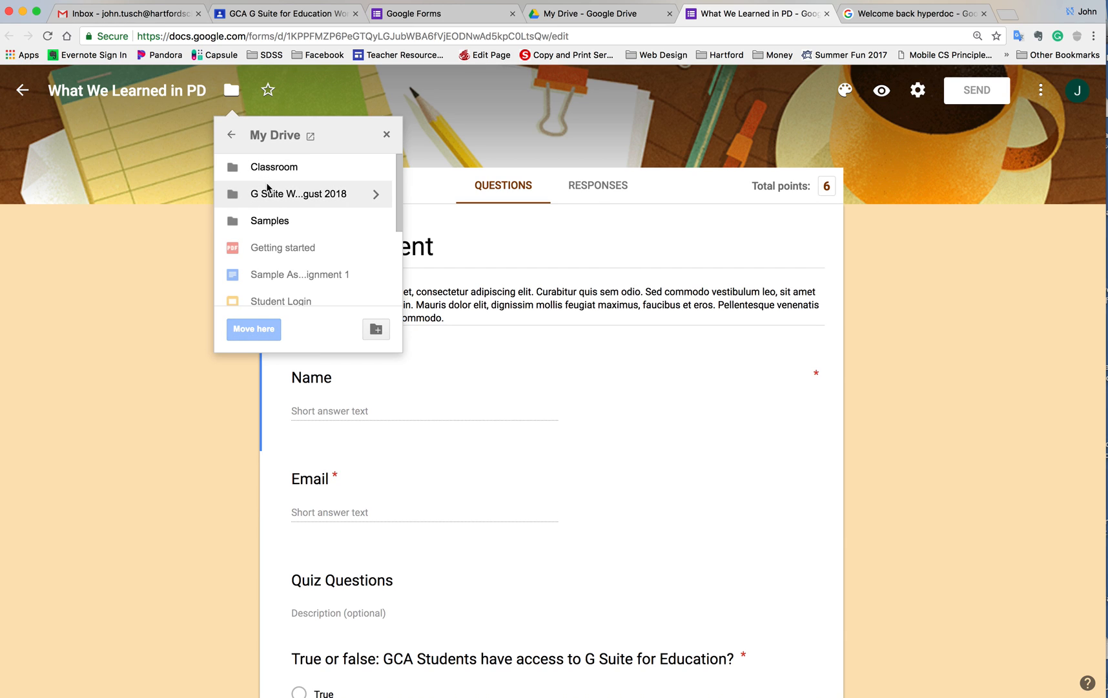
click(378, 196)
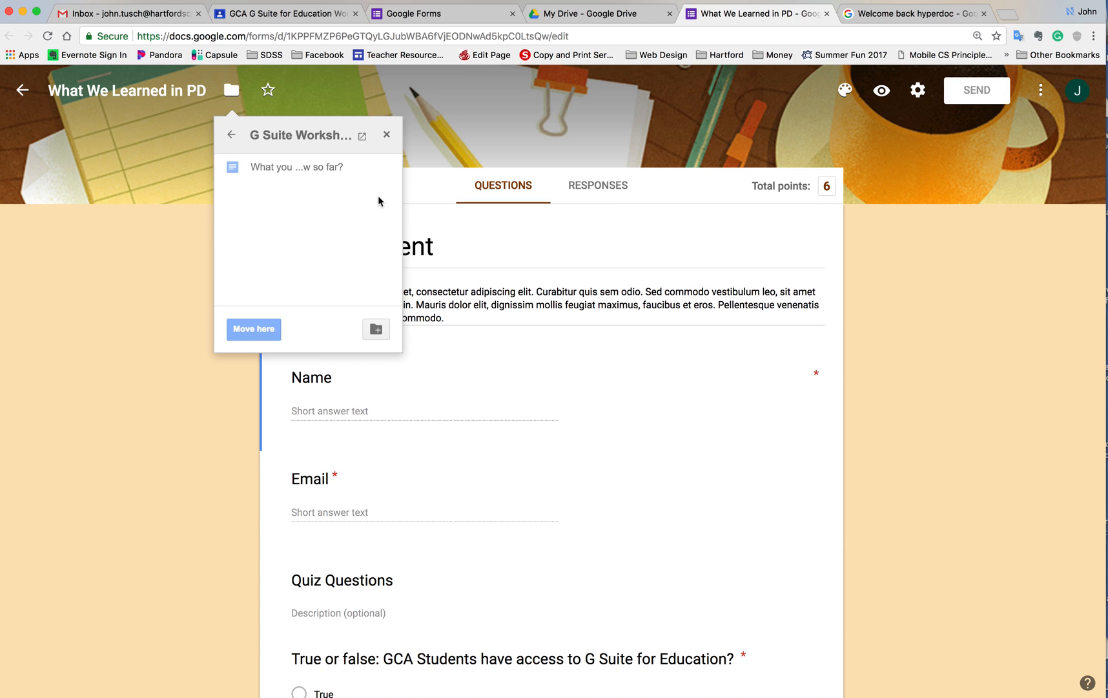
click(246, 328)
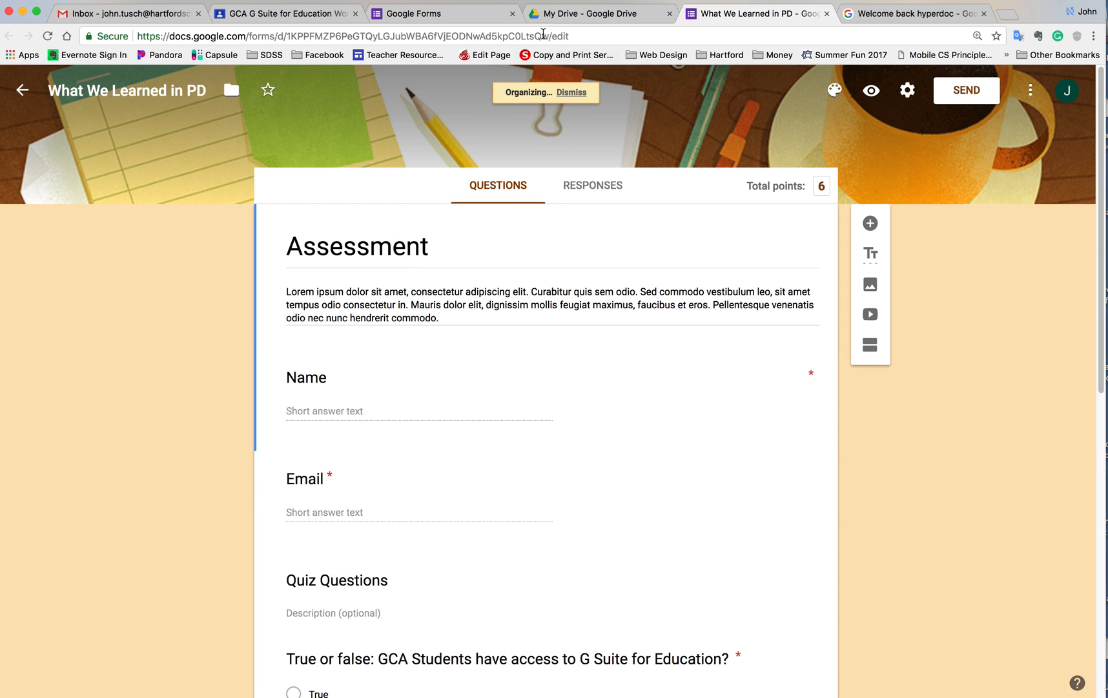
click(594, 16)
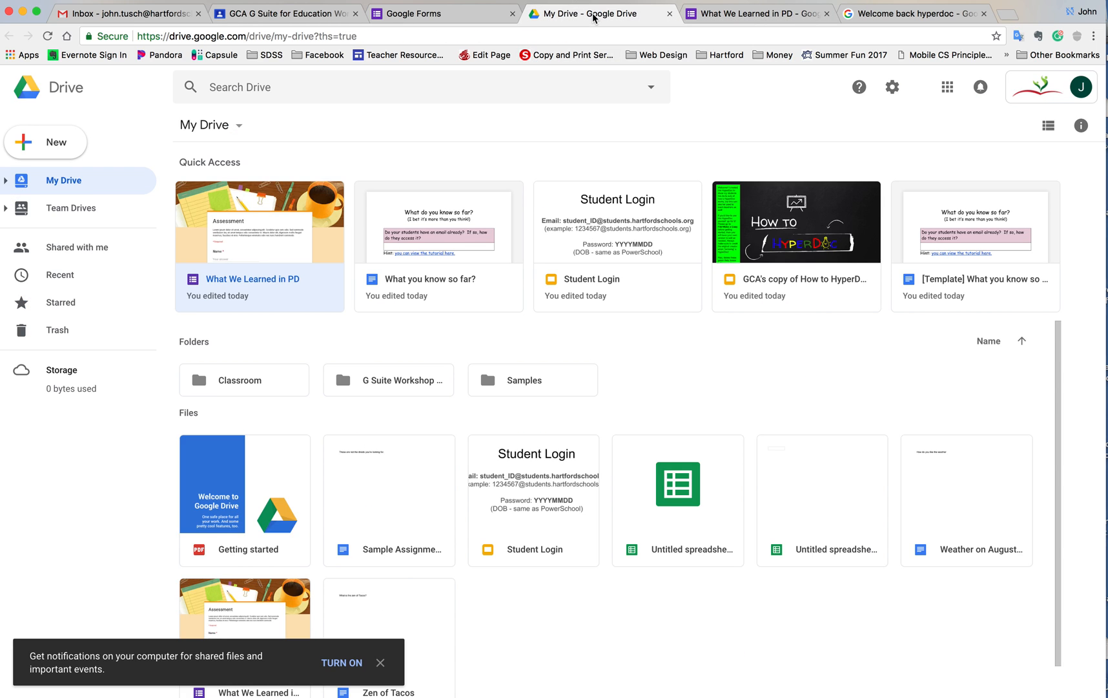
Step: Switch to the GCA G Suite for Education Workshop class in Google Classroom and create an assignment titled "Take the quiz!"
click(262, 19)
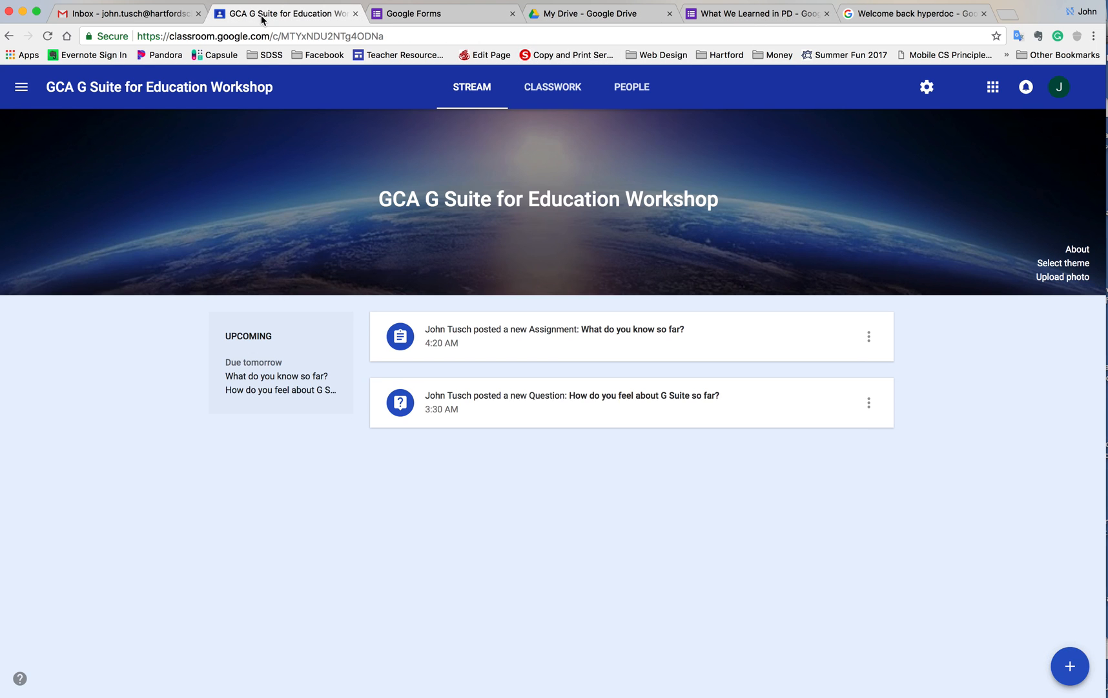
click(534, 96)
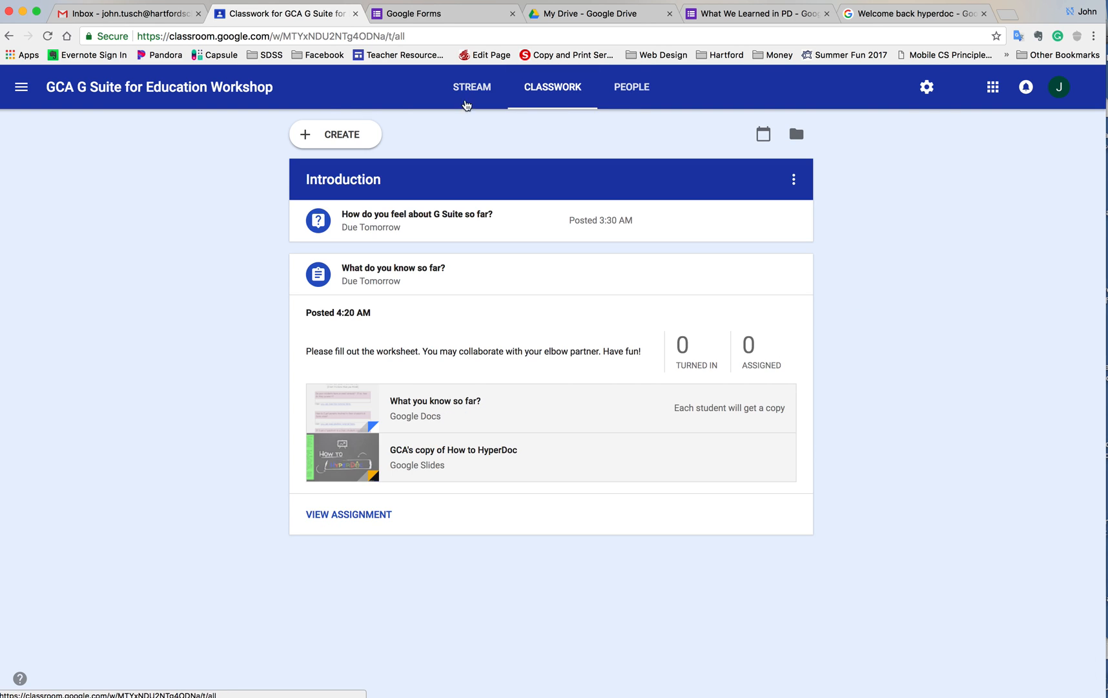
click(304, 134)
click(316, 177)
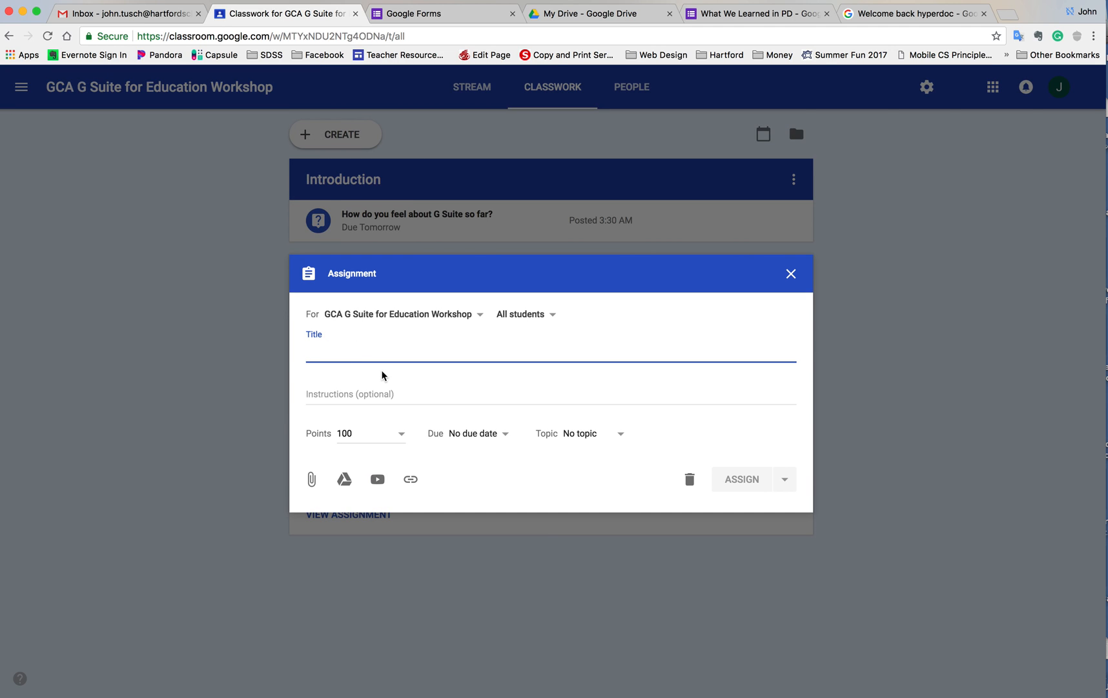
text(Take the qui)
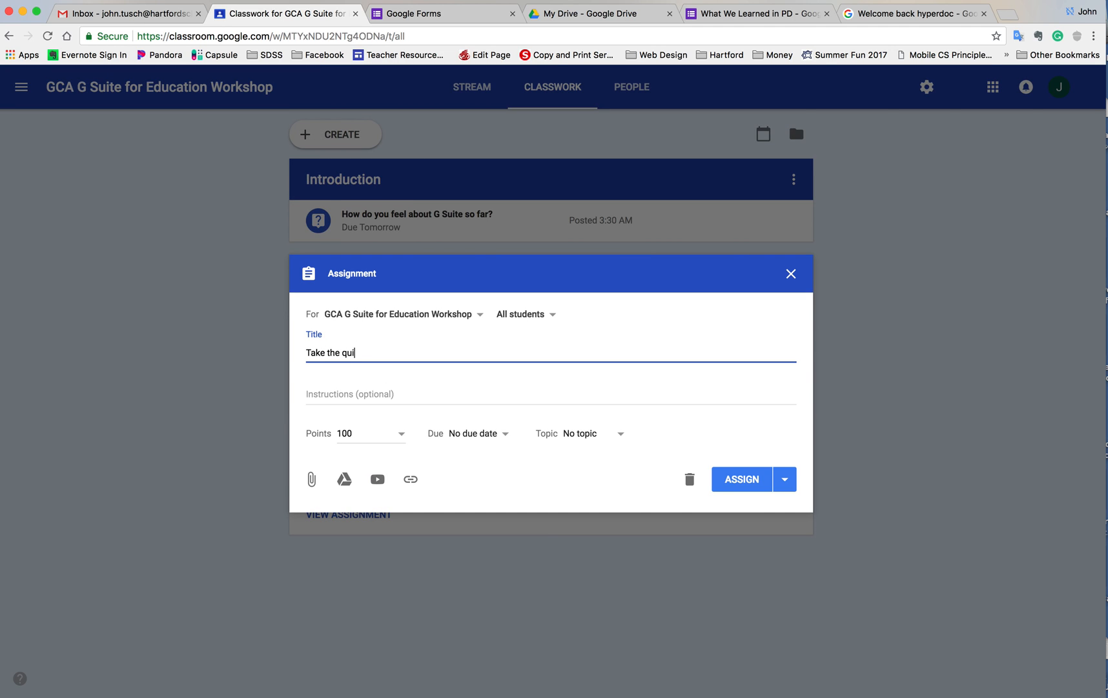
Step: Enter "Good luck!" as the assignment's instructions and set it to 6 points
click(346, 391)
text(Goi)
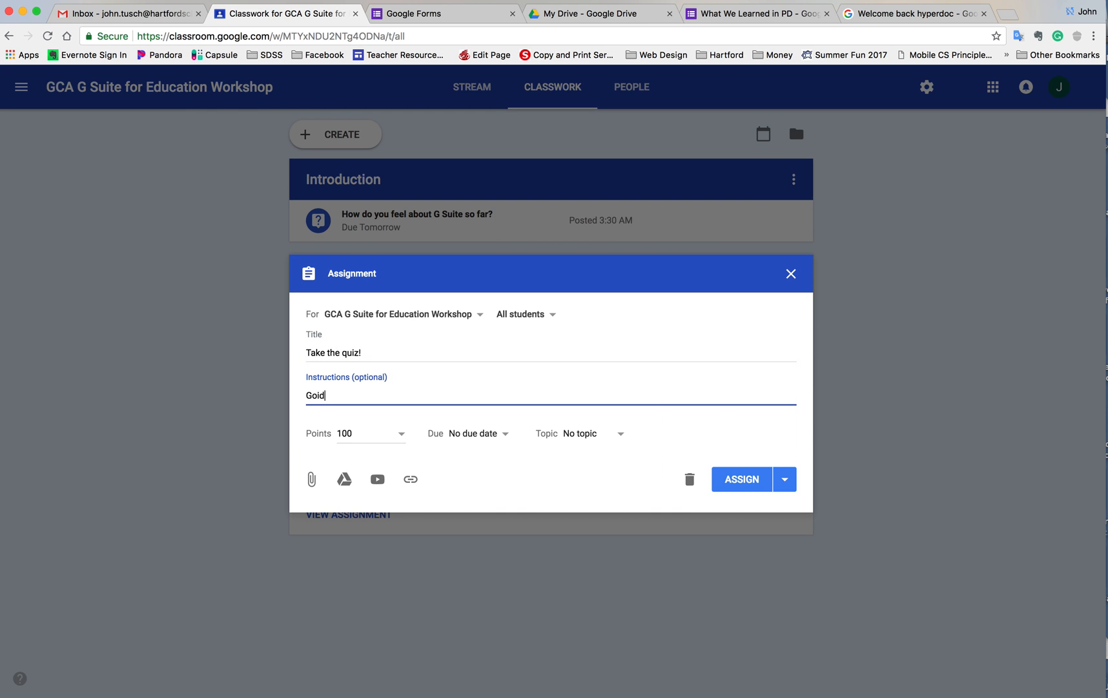
text(d)
key(BackSpace)
key(BackSpace)
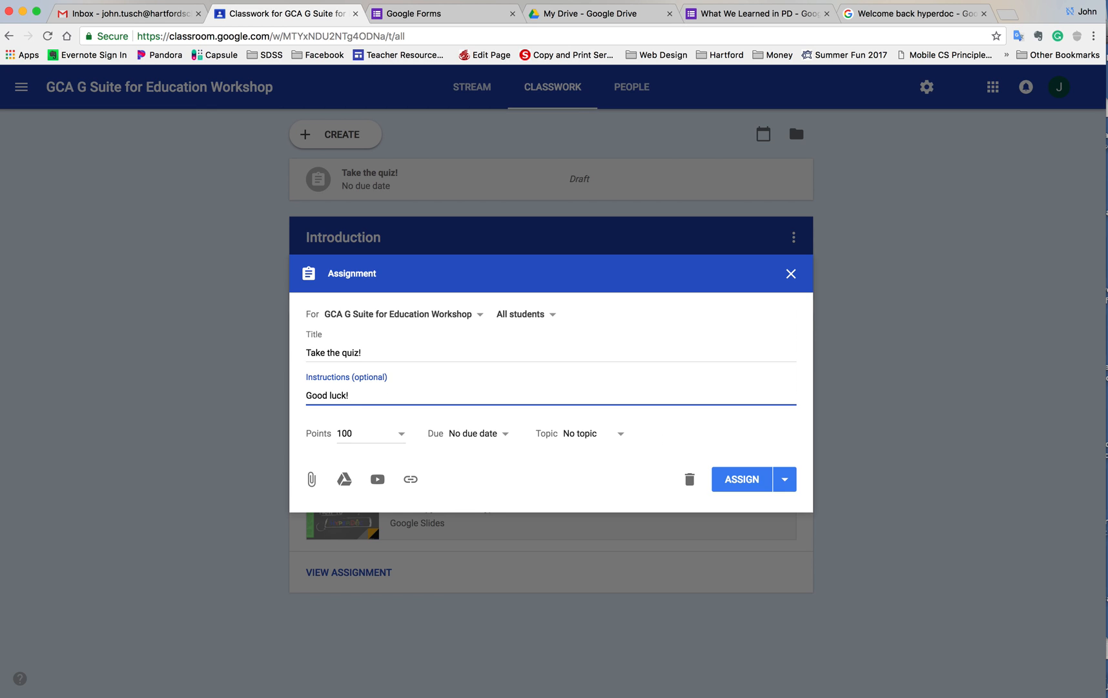
click(362, 431)
text(5)
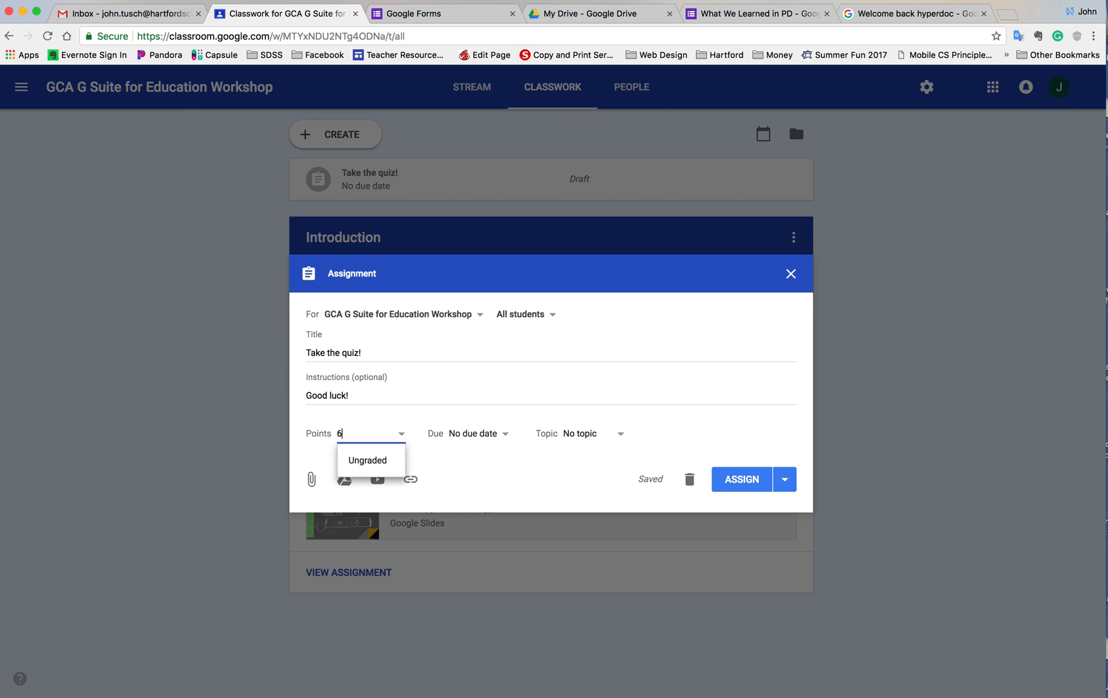
Step: Attach the "What We Learned in PD" form from Google Drive's recent files and assign "Take the quiz!" to the class
click(346, 478)
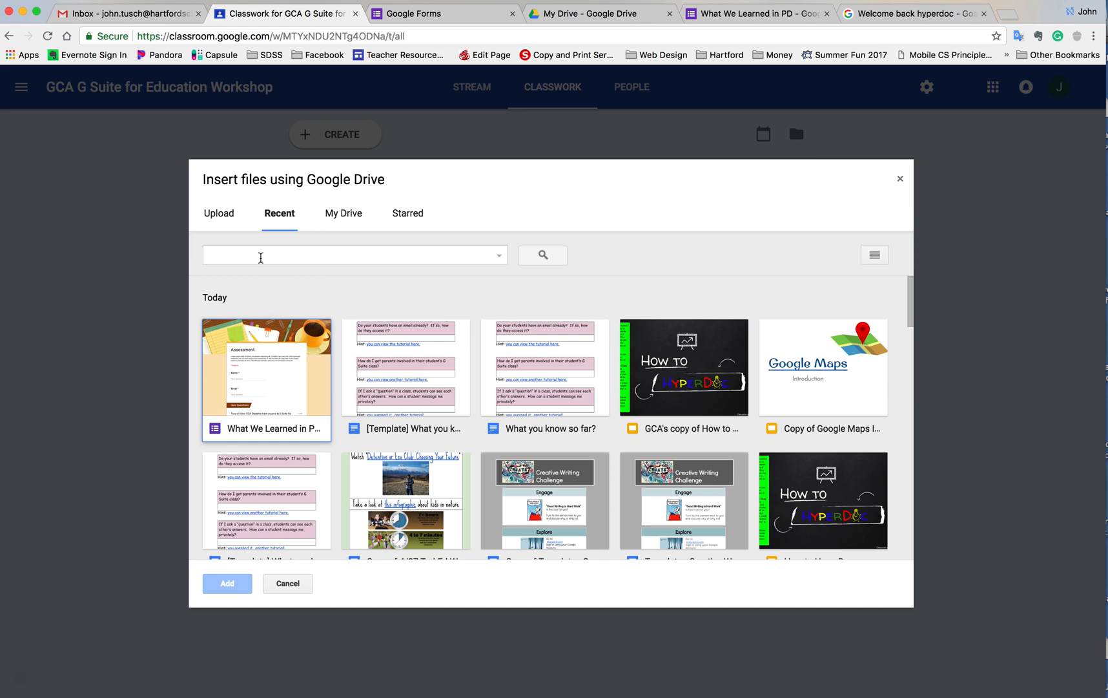
click(344, 215)
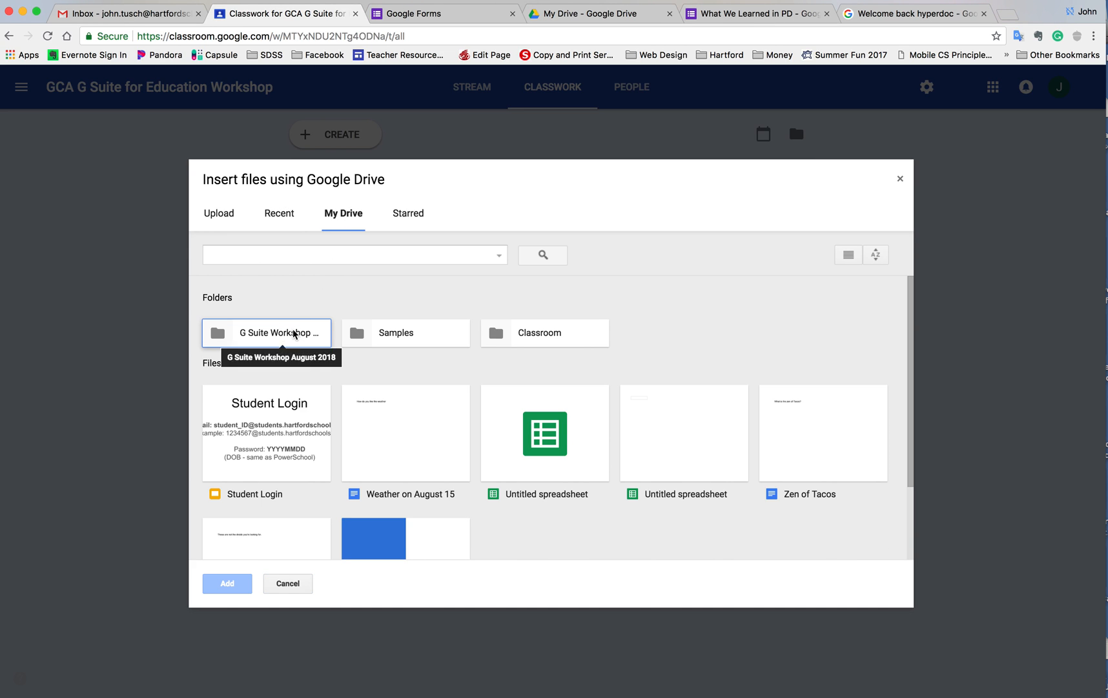
click(296, 328)
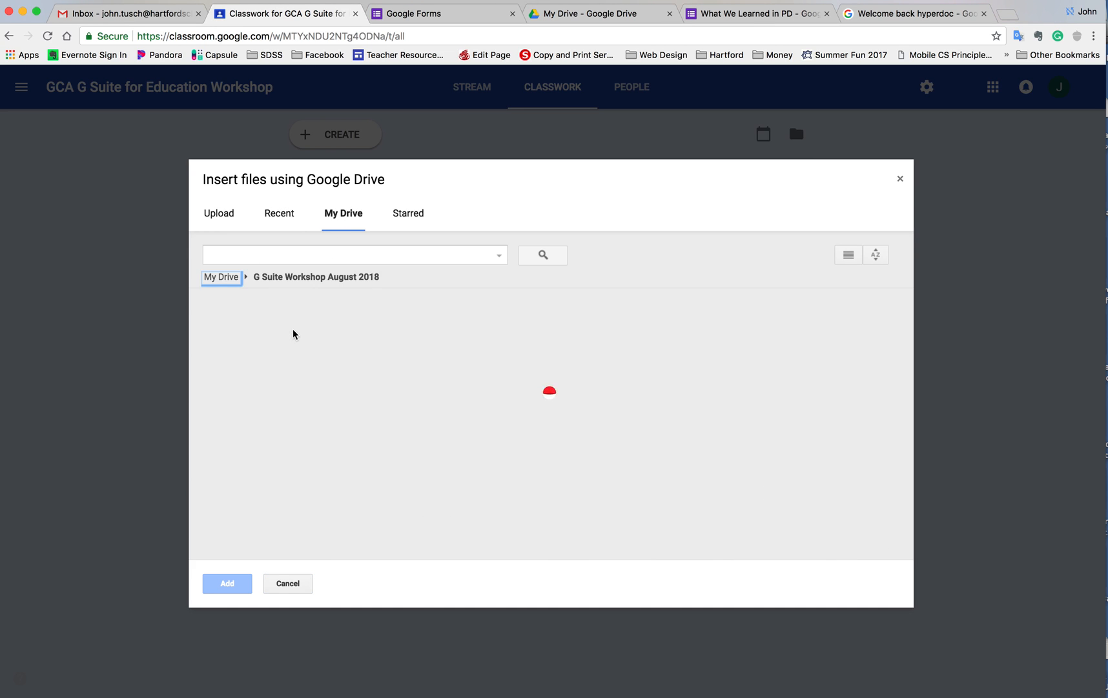
click(282, 221)
click(252, 395)
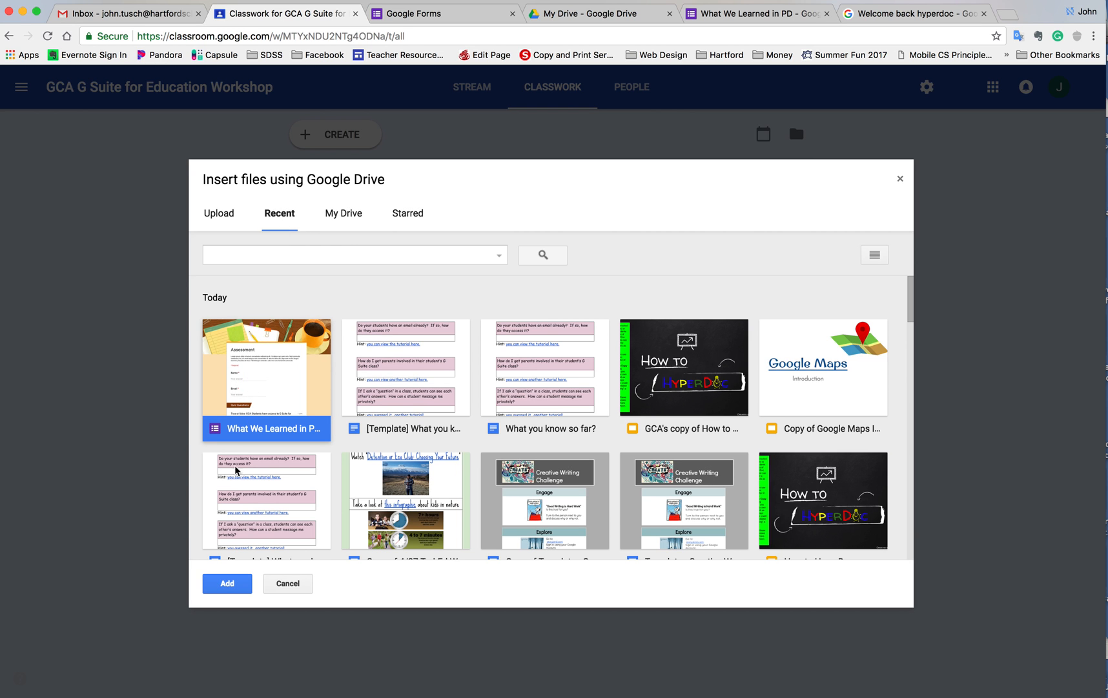
click(228, 584)
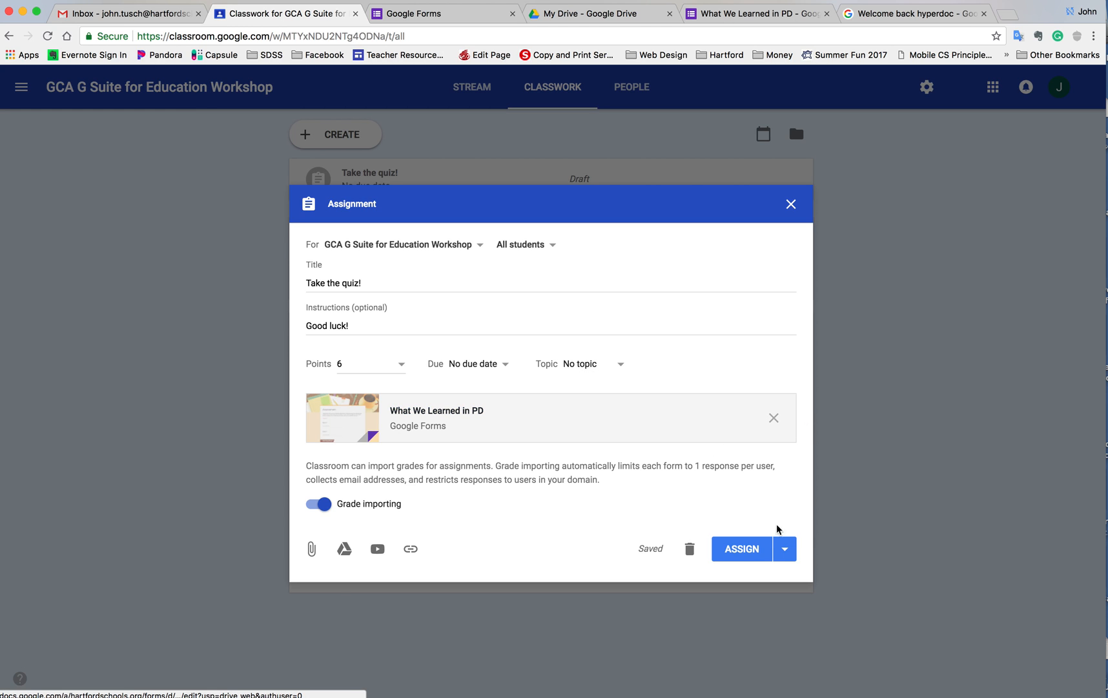
click(743, 549)
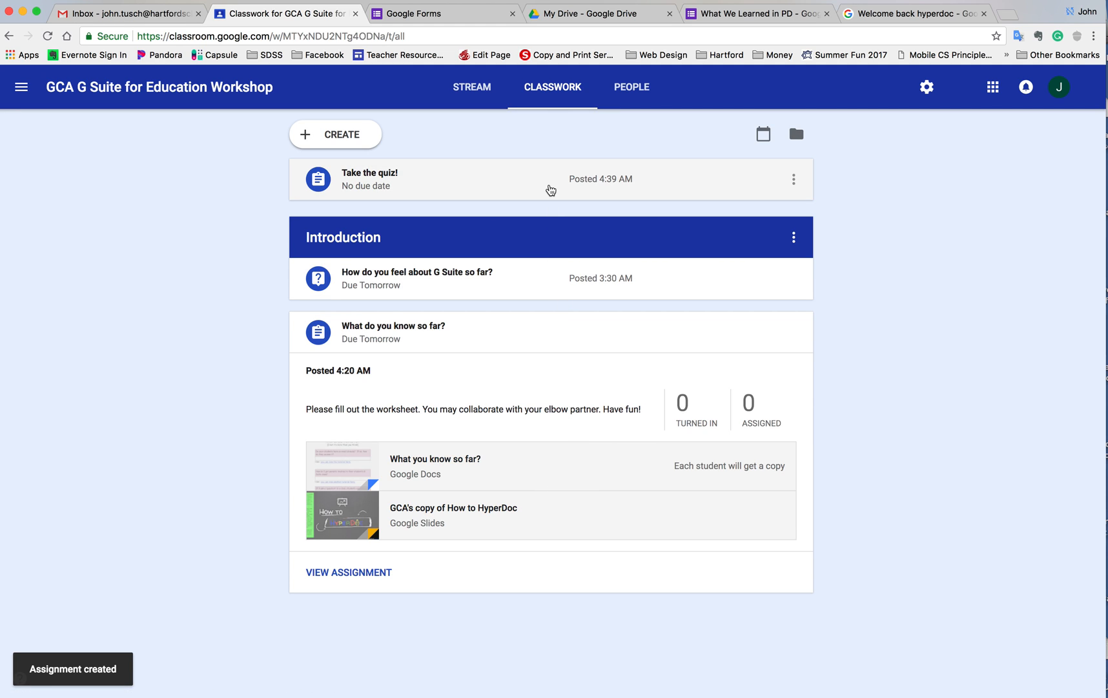
Step: Reopen the posted "Take the quiz!" assignment for editing and set its due date to Aug 24, 2018
click(793, 178)
click(756, 219)
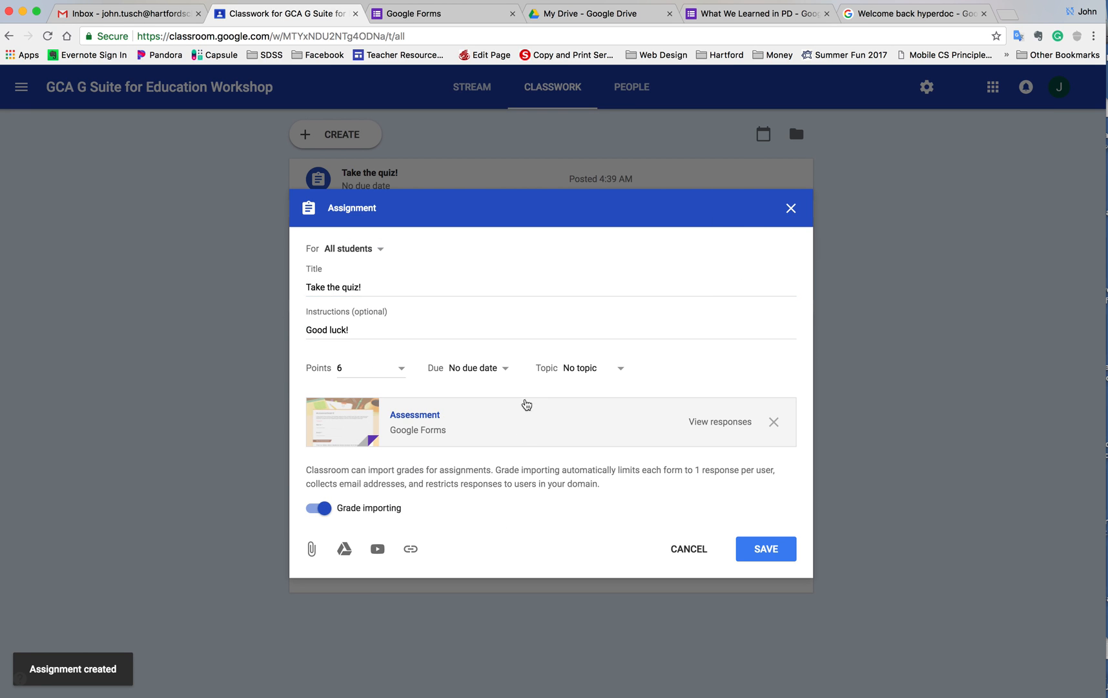
click(506, 369)
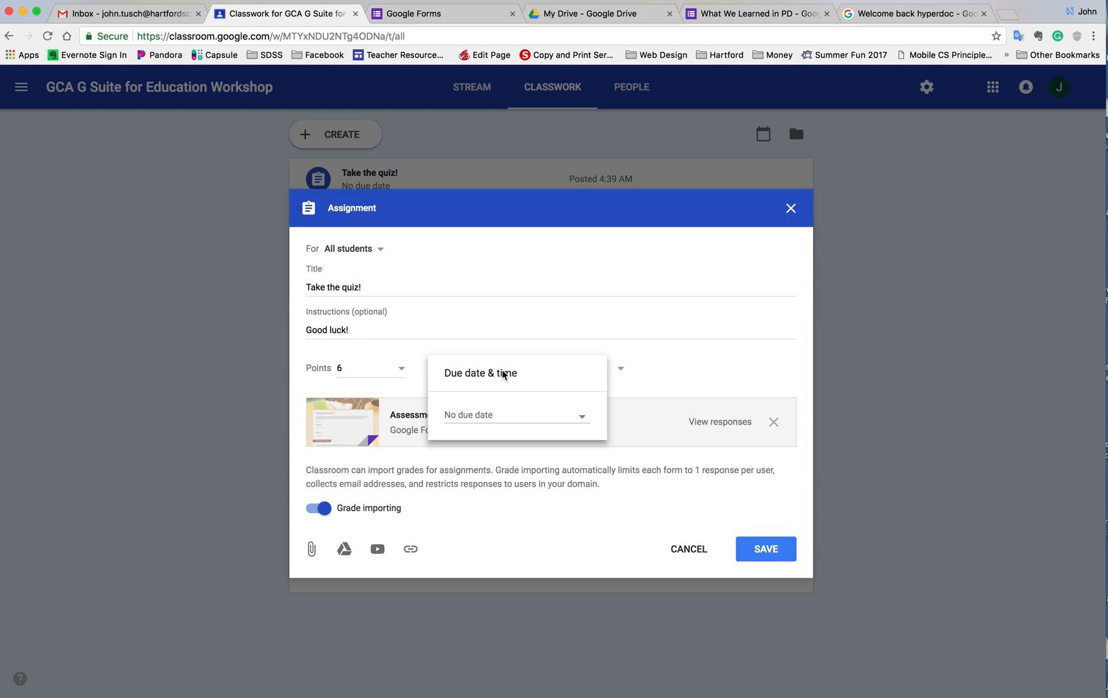
click(514, 415)
click(567, 547)
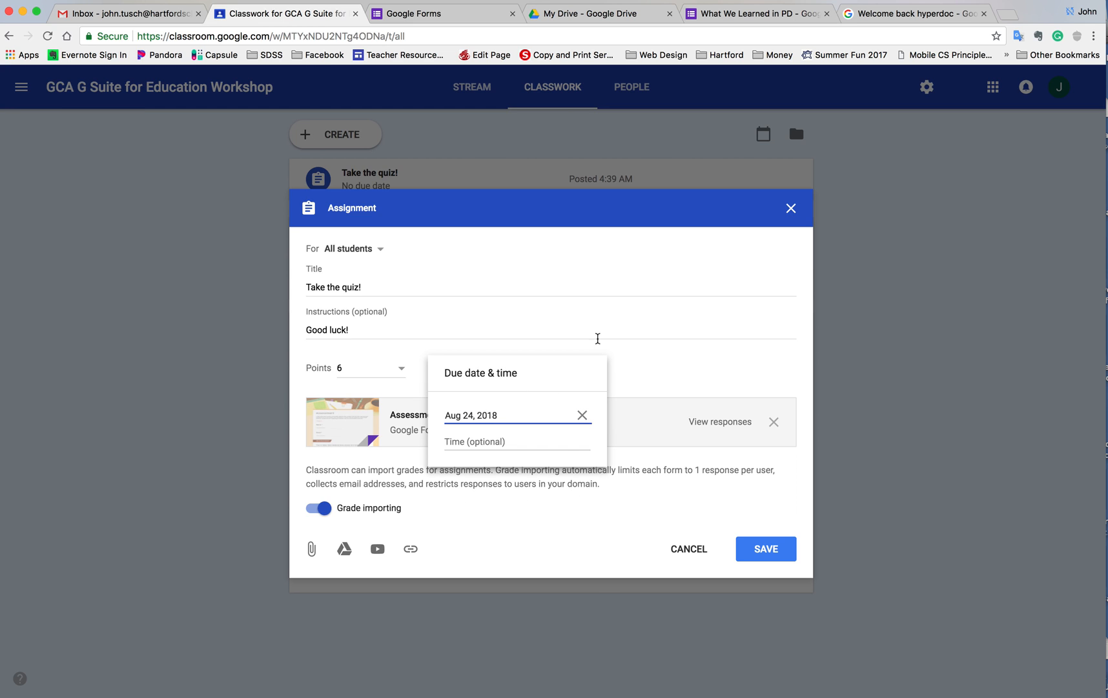
click(651, 348)
Step: File the assignment under the Introduction topic and save the edits
click(596, 365)
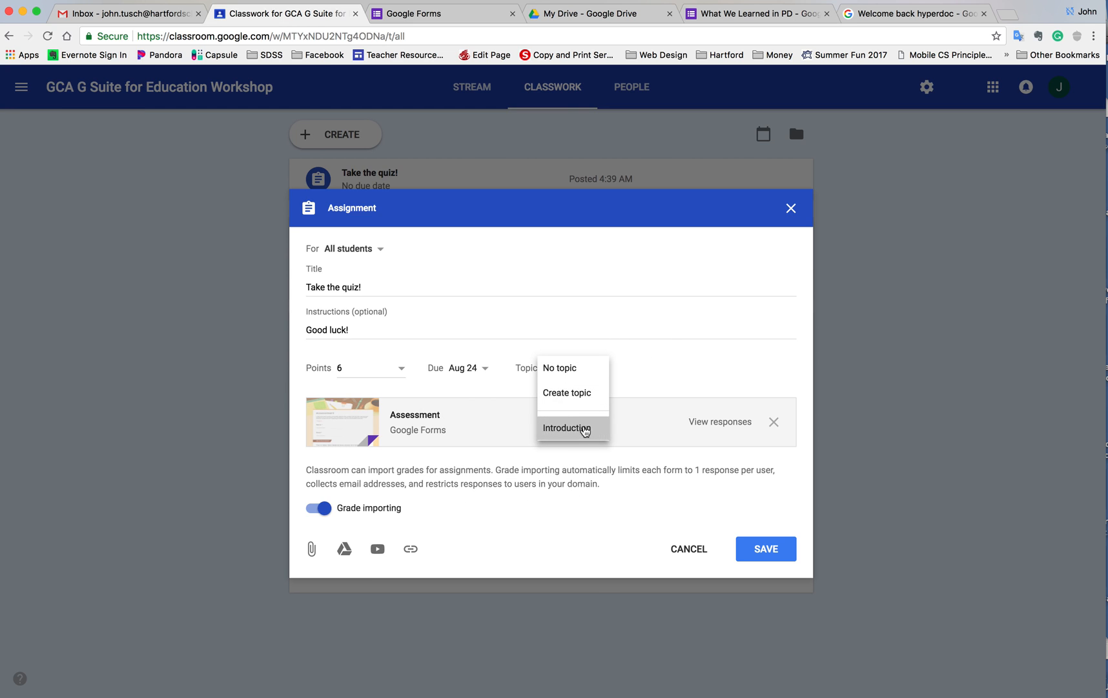
click(568, 428)
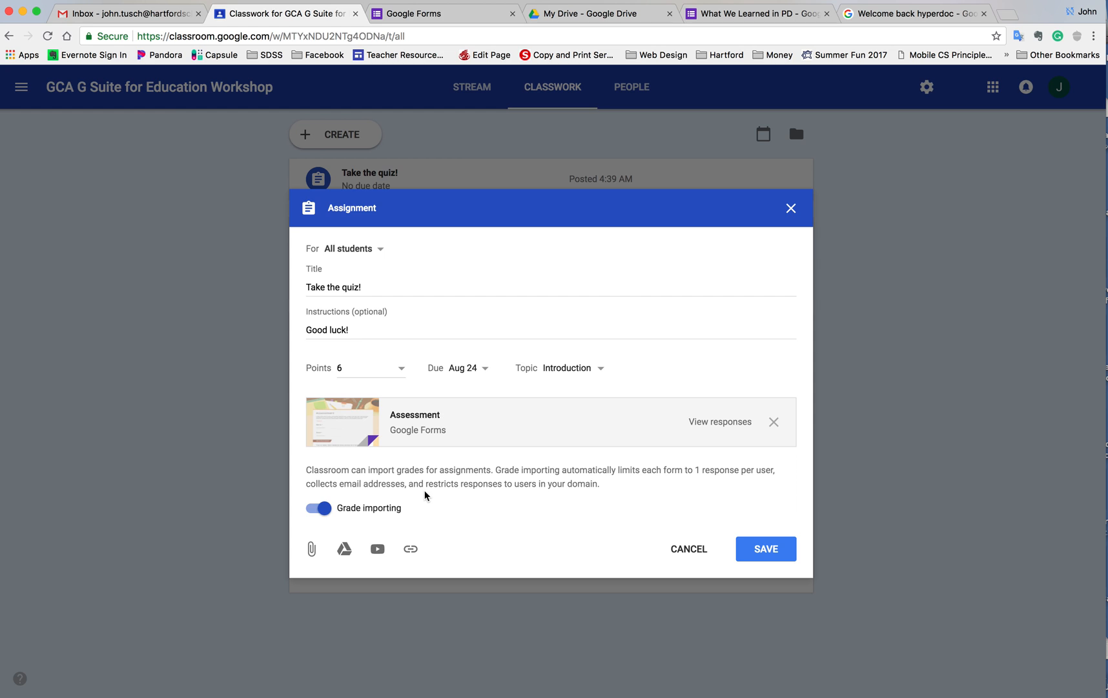
click(778, 549)
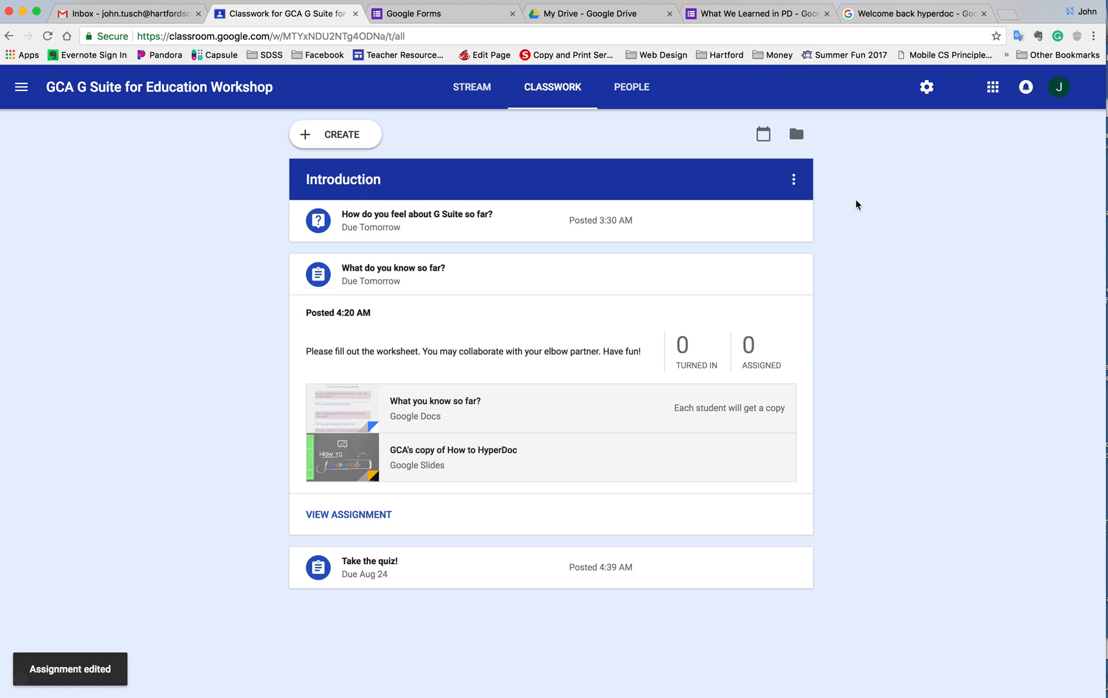
Step: Open "What We Learned in PD" from Google Drive and review its general, presentation and quiz settings without saving
click(557, 13)
click(292, 222)
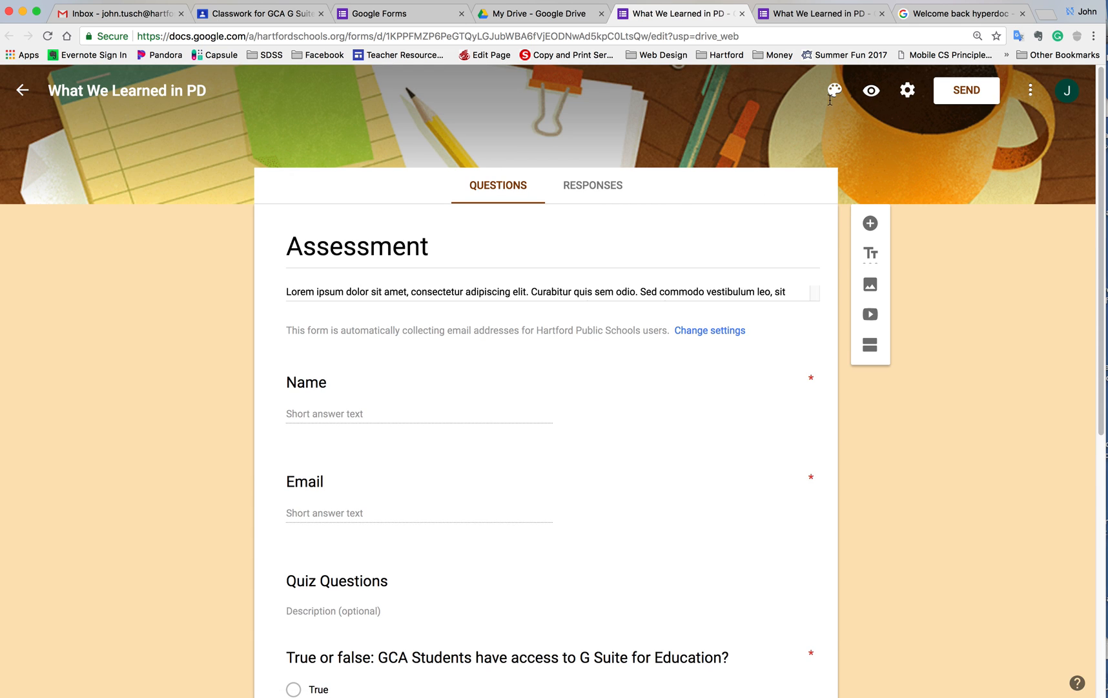
click(907, 90)
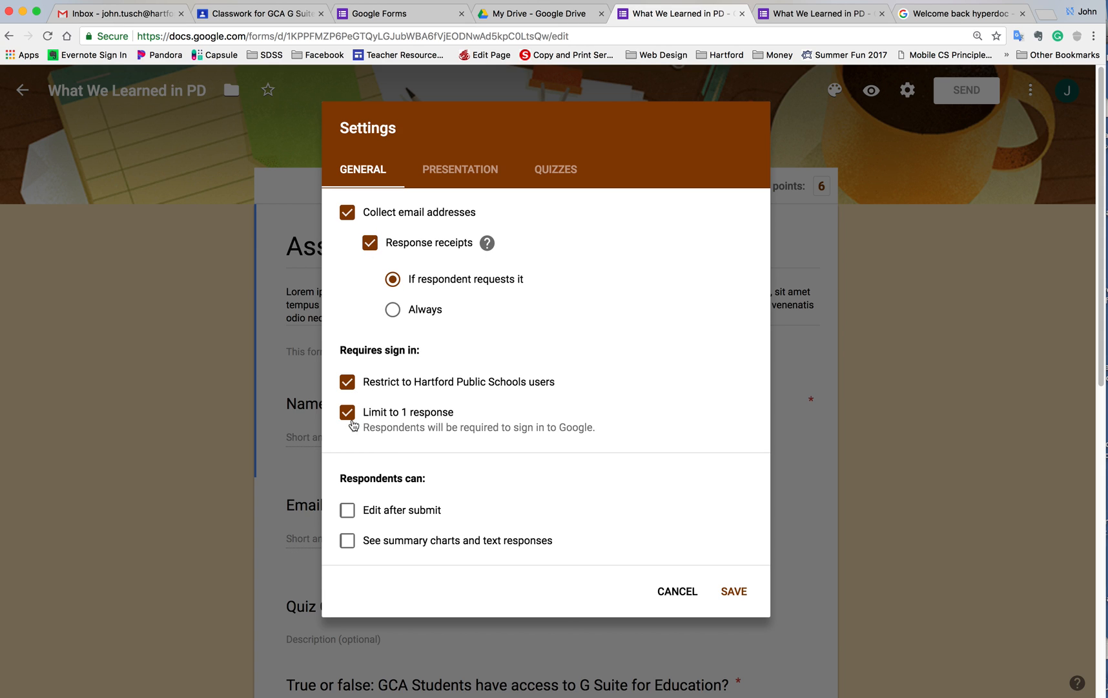
click(348, 514)
click(348, 512)
click(470, 173)
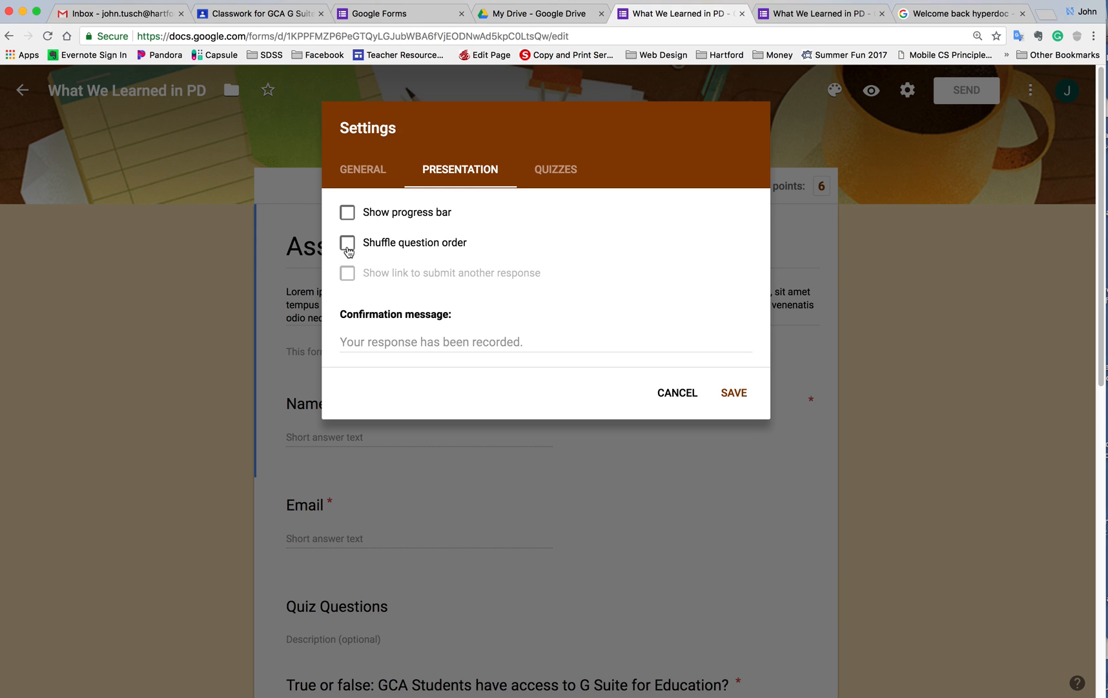
click(568, 175)
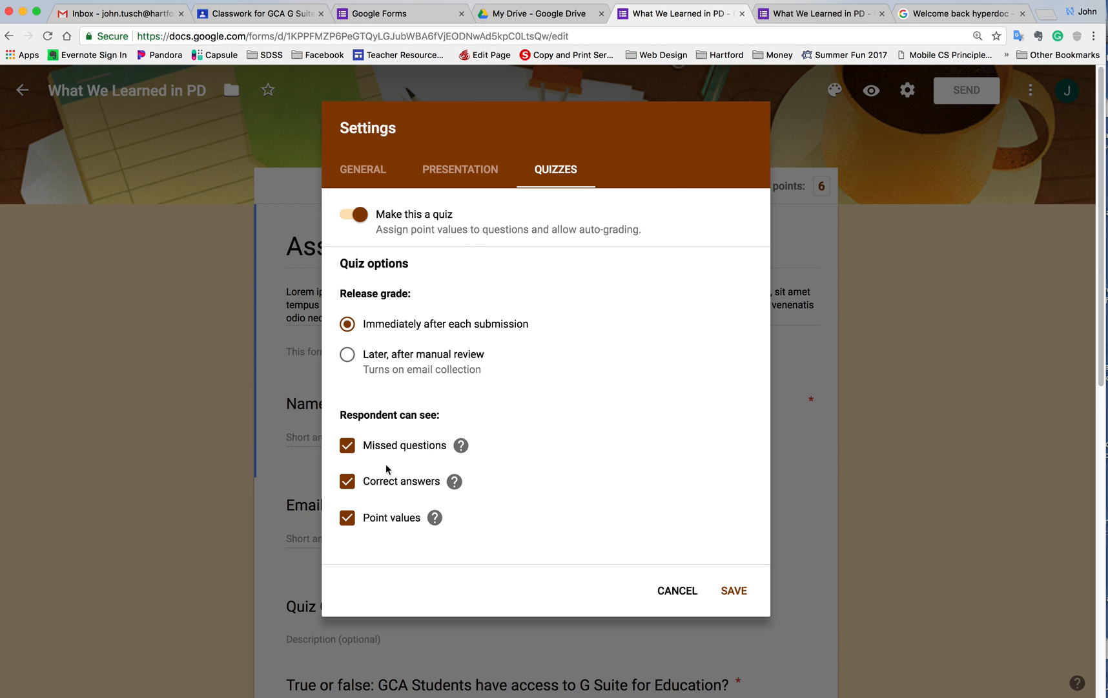
click(675, 592)
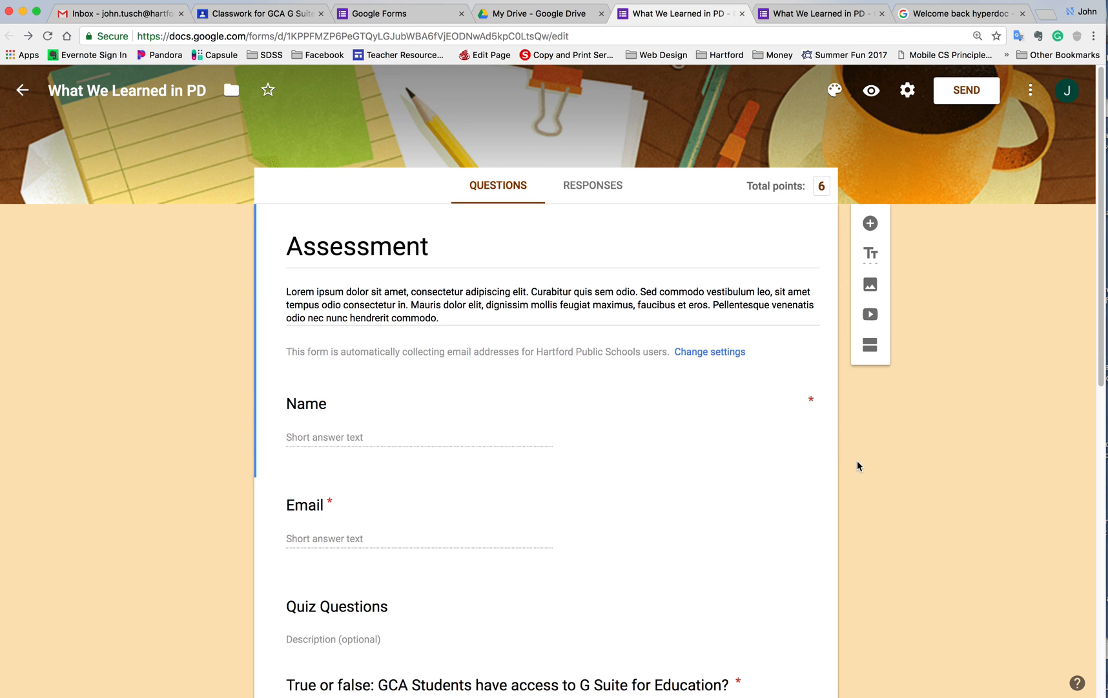
scroll(745, 483, down, 5)
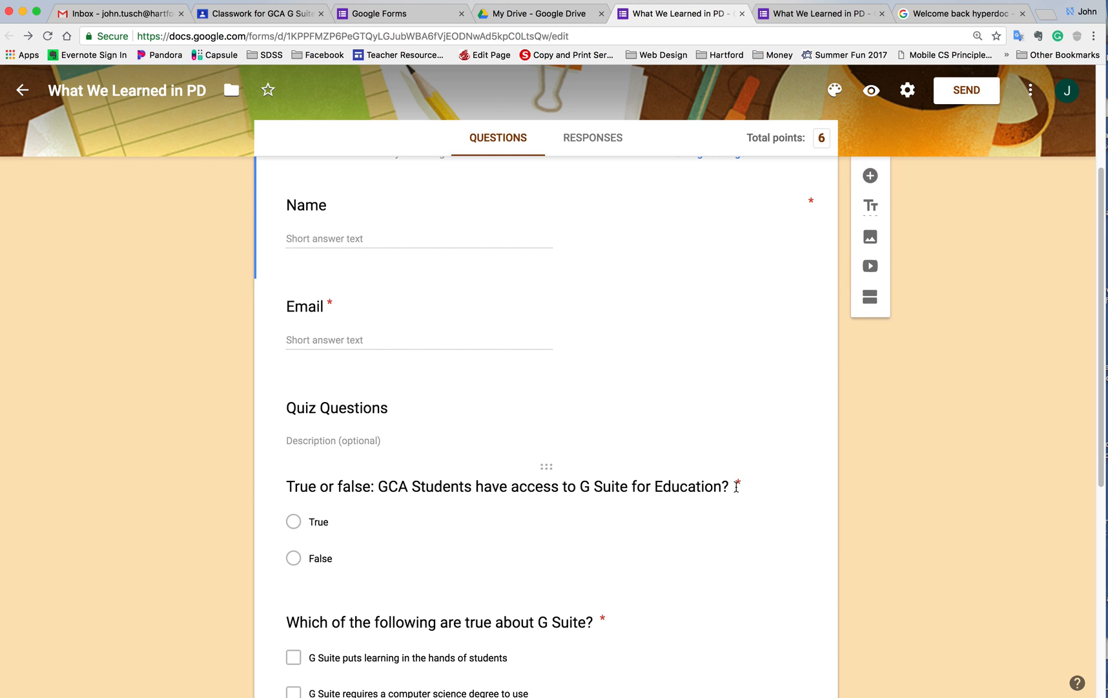
scroll(734, 485, up, 3)
scroll(854, 469, up, 2)
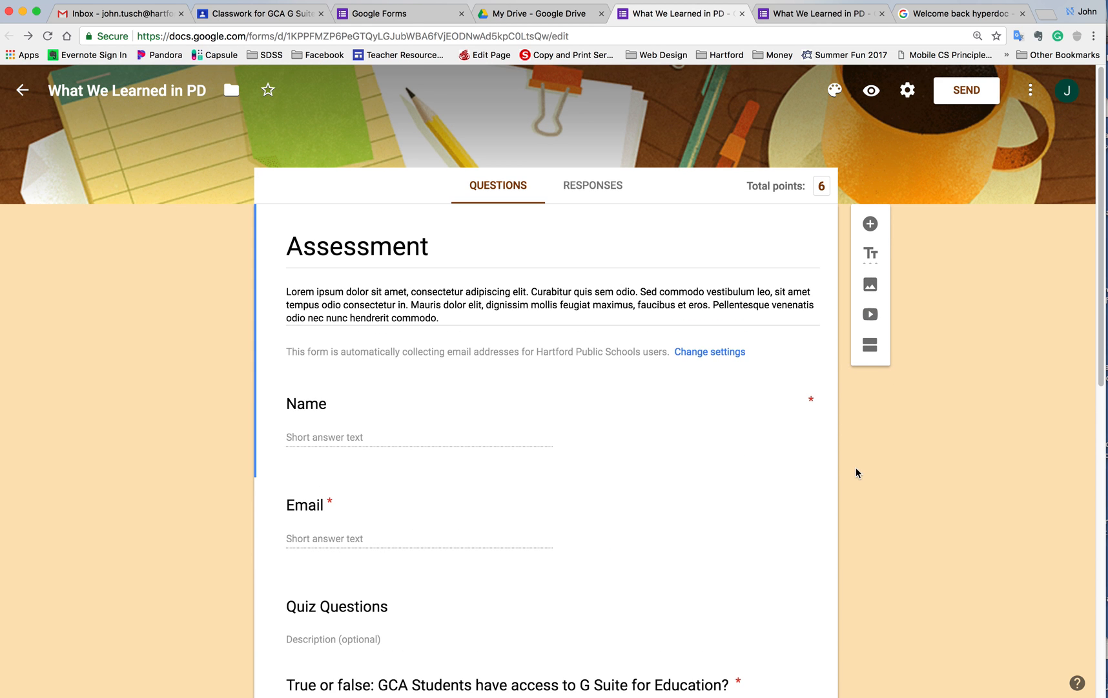
scroll(855, 470, down, 3)
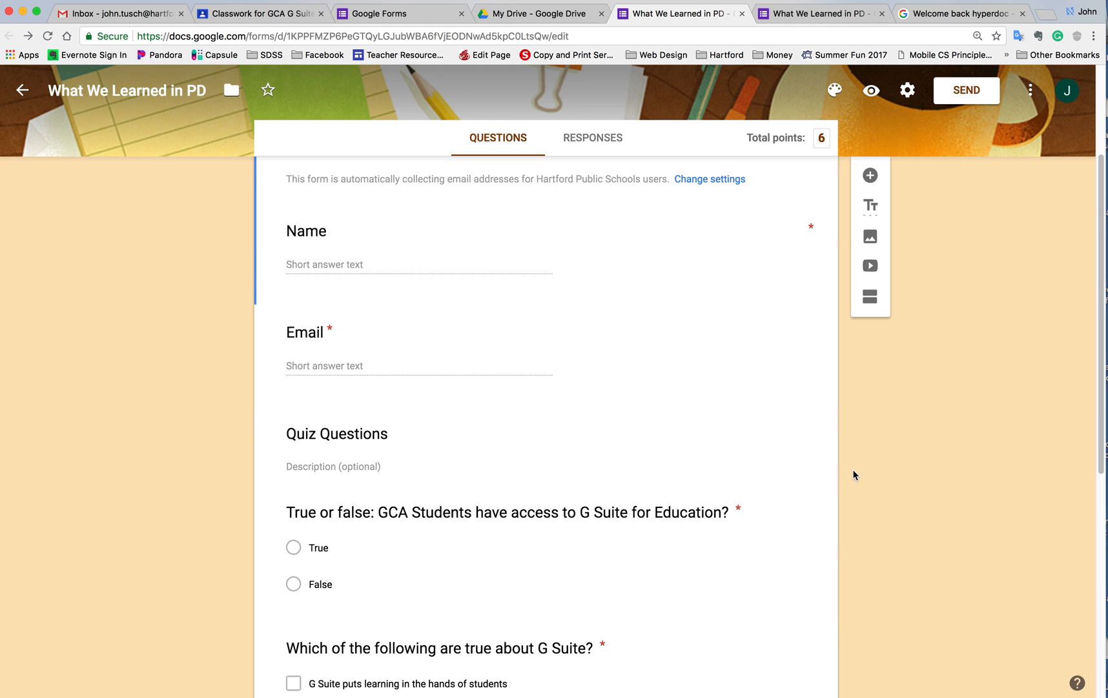
Step: Close both "What We Learned in PD" form tabs and switch back to the class in Google Classroom
click(746, 18)
click(747, 19)
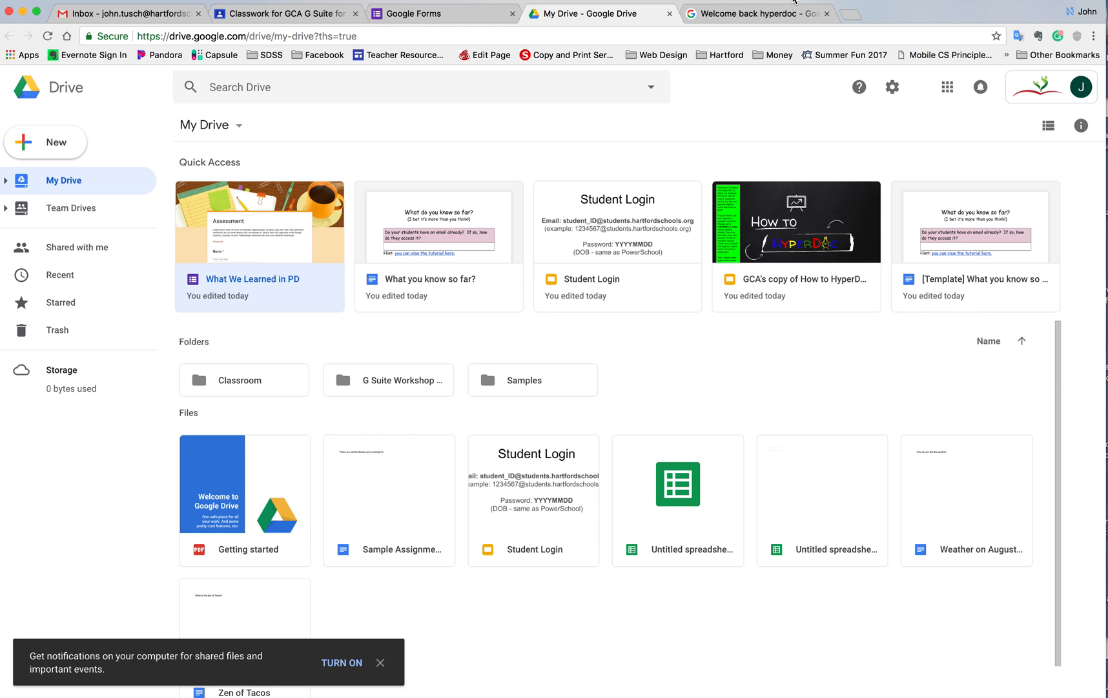
click(346, 9)
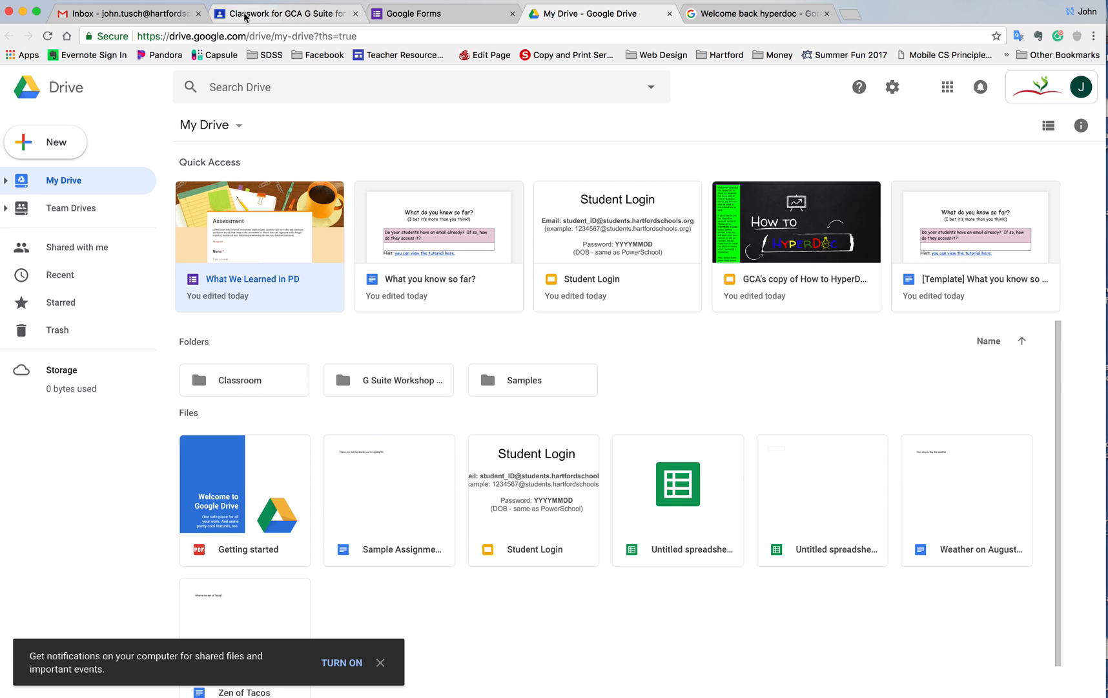